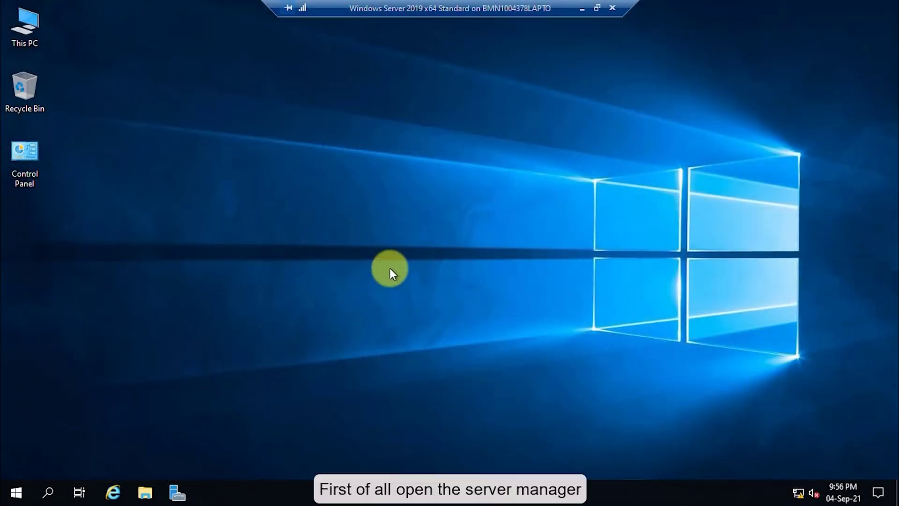
# Step: Launch Active Directory Users and Computers from Server Manager's Tools menu
pyautogui.click(180, 489)
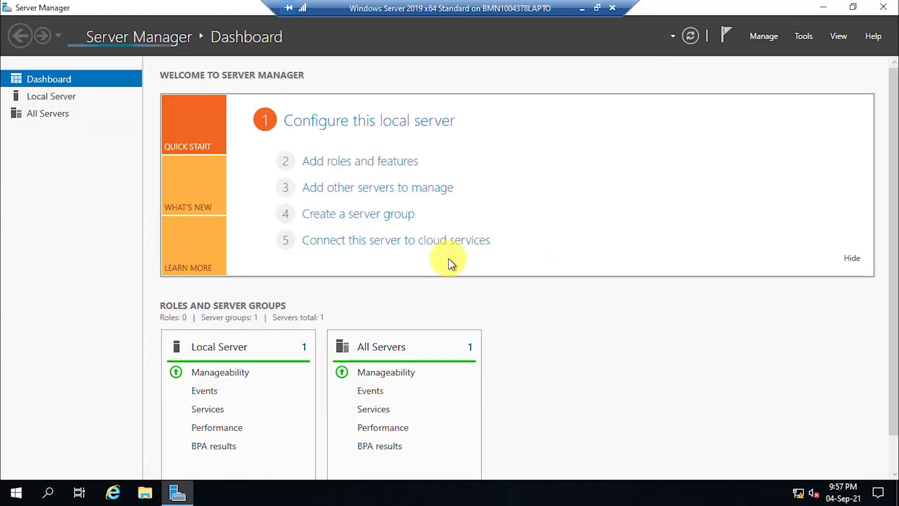
pyautogui.click(797, 39)
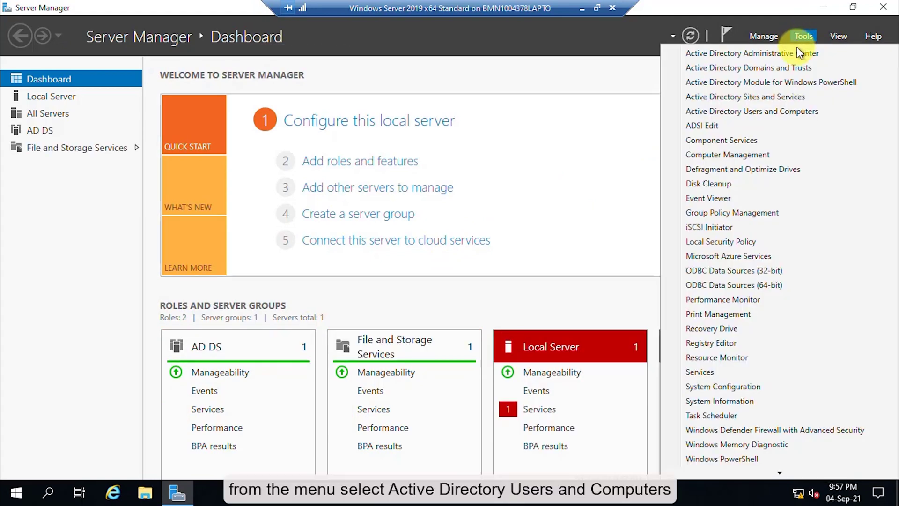
pyautogui.click(774, 112)
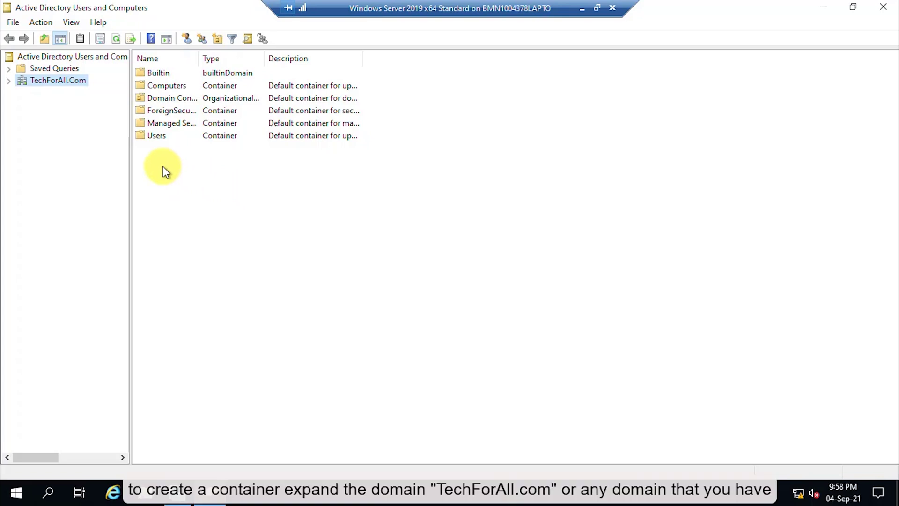
# Step: Expand TechForAll.Com to list Builtin, Computers, Domain Controllers and Users
pyautogui.click(9, 81)
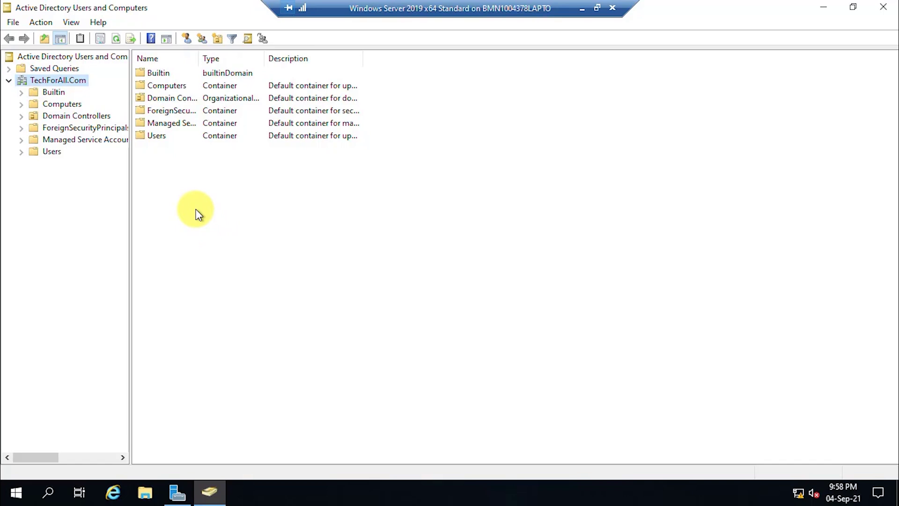
# Step: Create the 'Techforall Computers' organizational unit directly under TechForAll.Com
pyautogui.rightClick(62, 83)
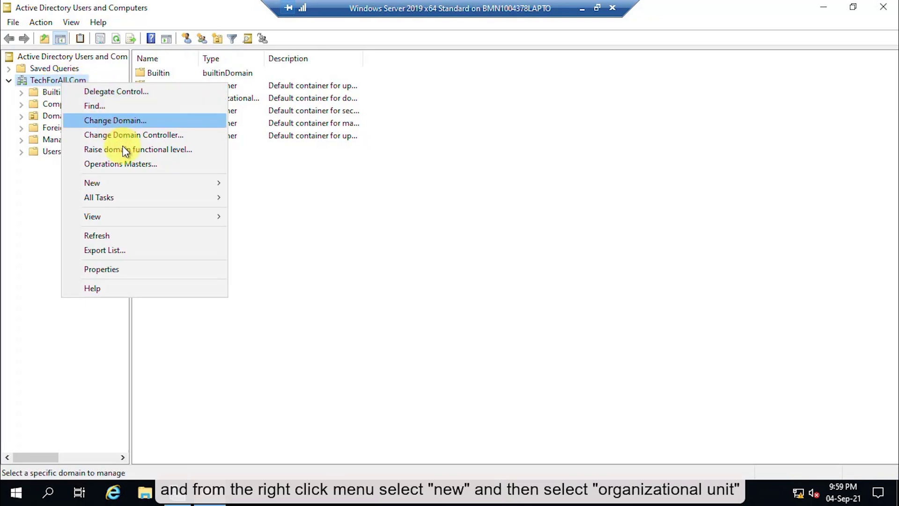
pyautogui.moveTo(146, 183)
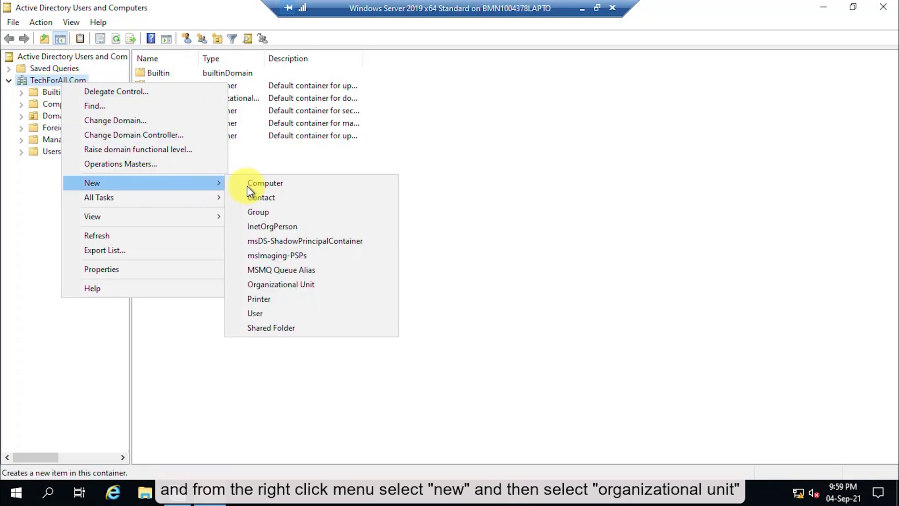
pyautogui.click(286, 283)
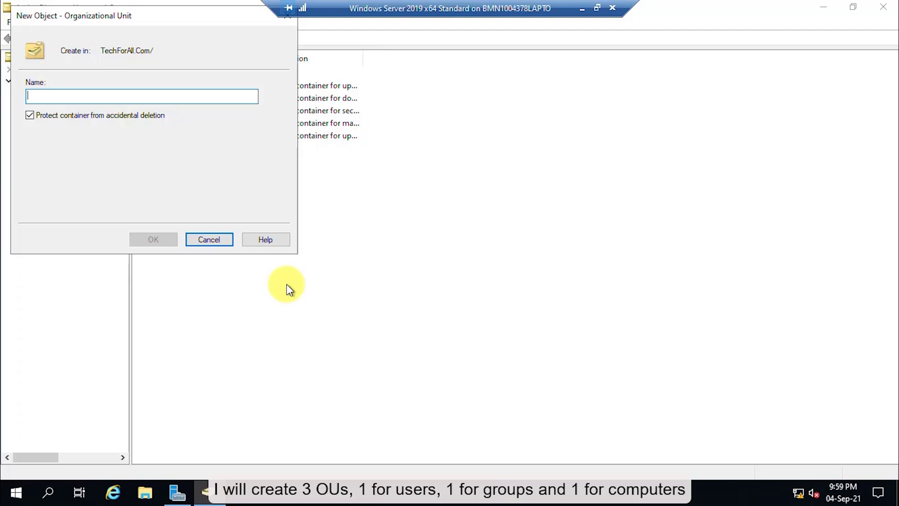
pyautogui.write('Techforall Compute')
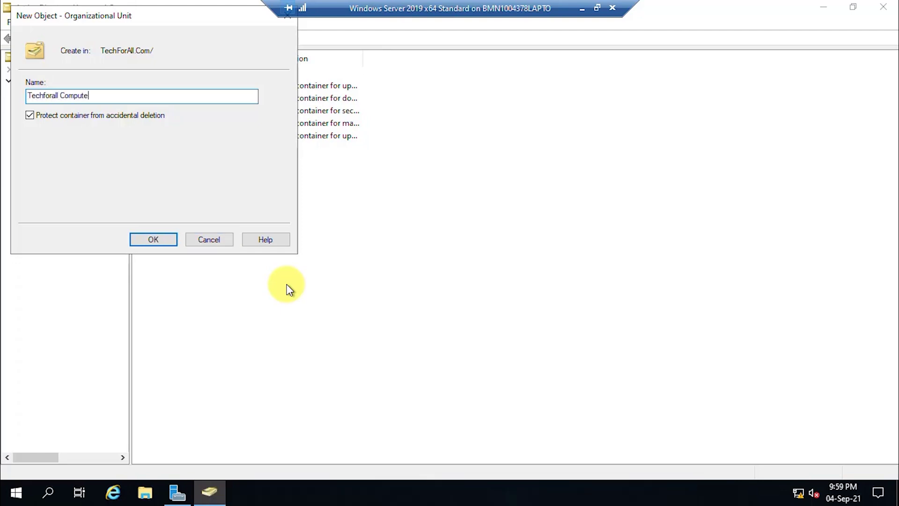
pyautogui.write('rs')
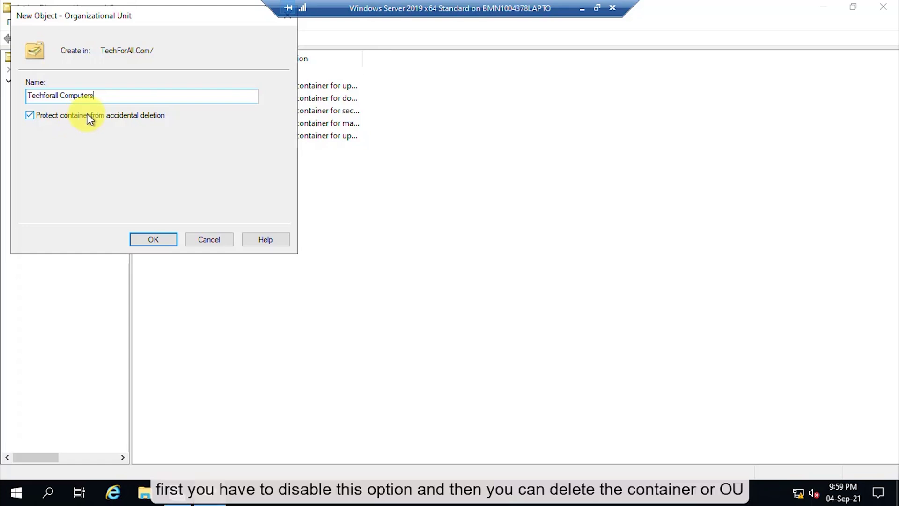
pyautogui.click(162, 238)
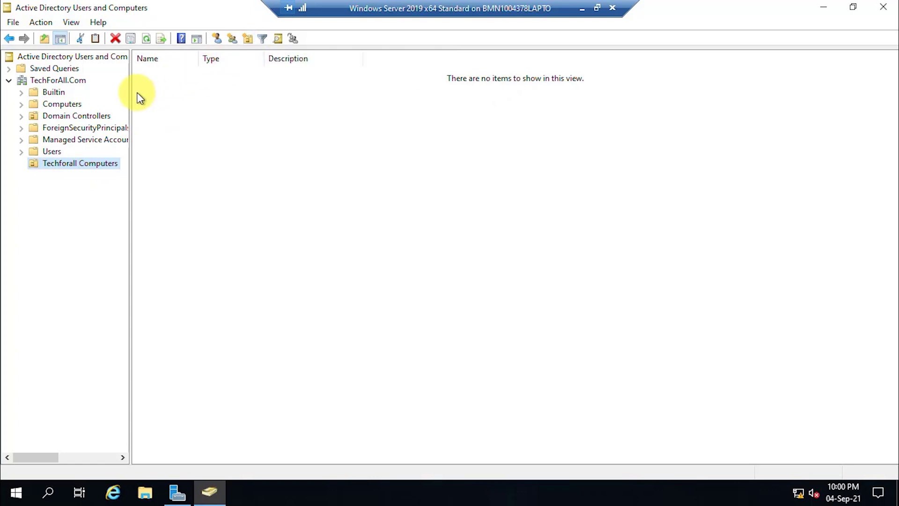
pyautogui.click(75, 81)
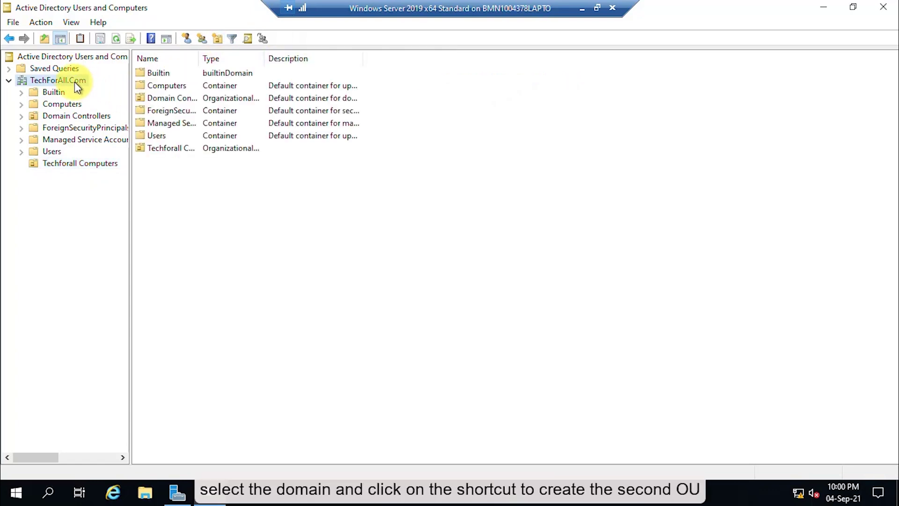
# Step: Create the 'Techforall Groups' organizational unit with the New OU toolbar button
pyautogui.click(217, 38)
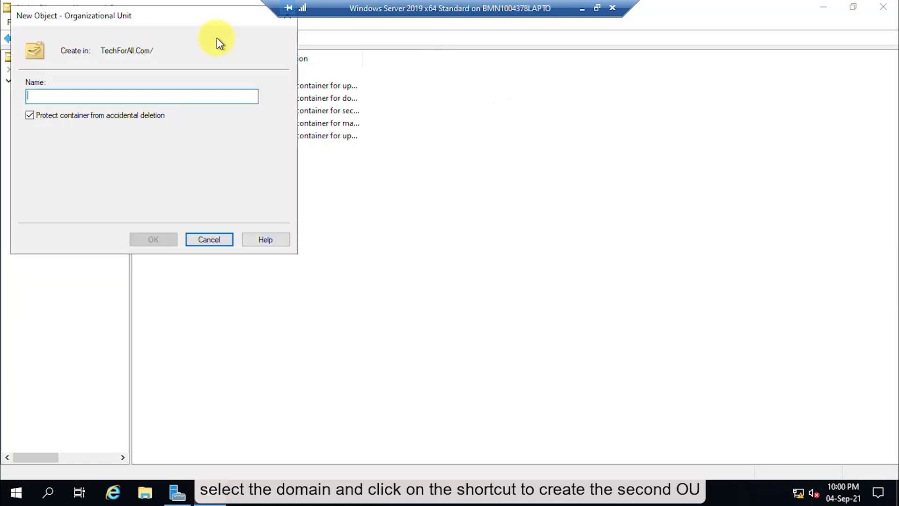
pyautogui.write('Techforall Groups')
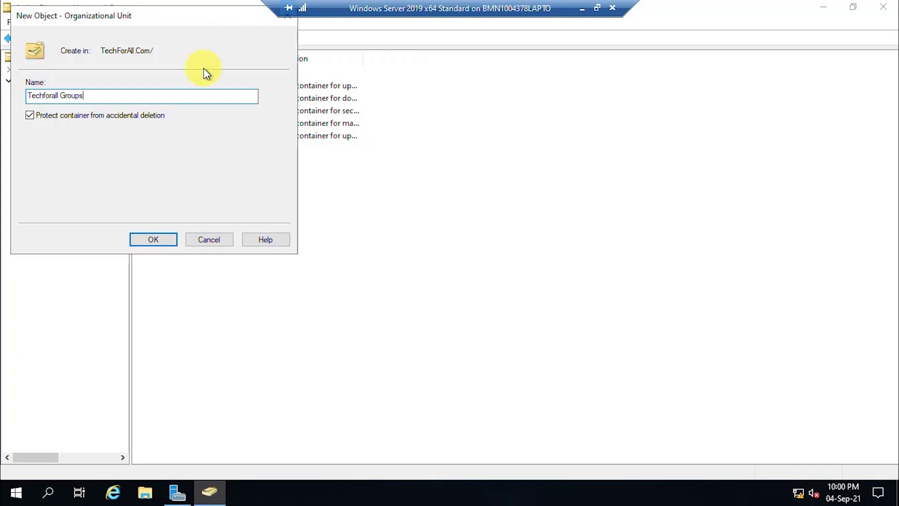
pyautogui.click(158, 241)
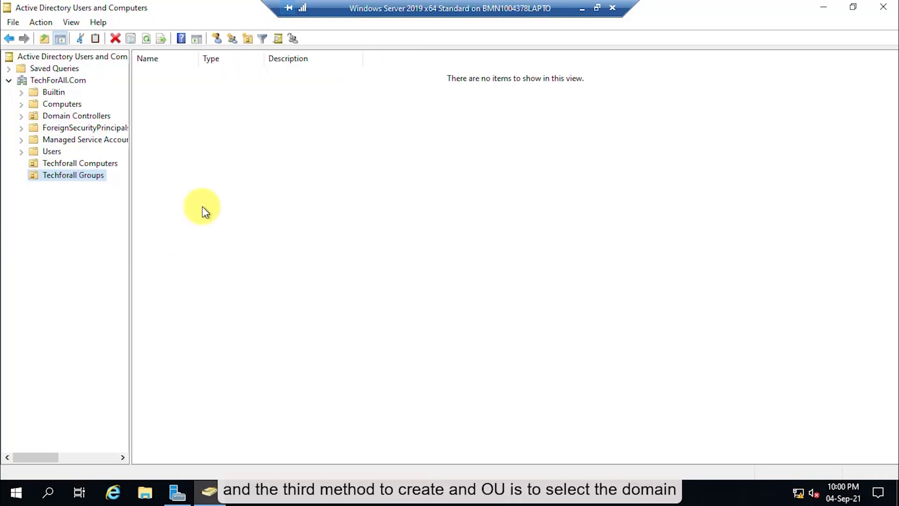
# Step: Create the 'Techforall Users' organizational unit under TechForAll.Com
pyautogui.click(77, 82)
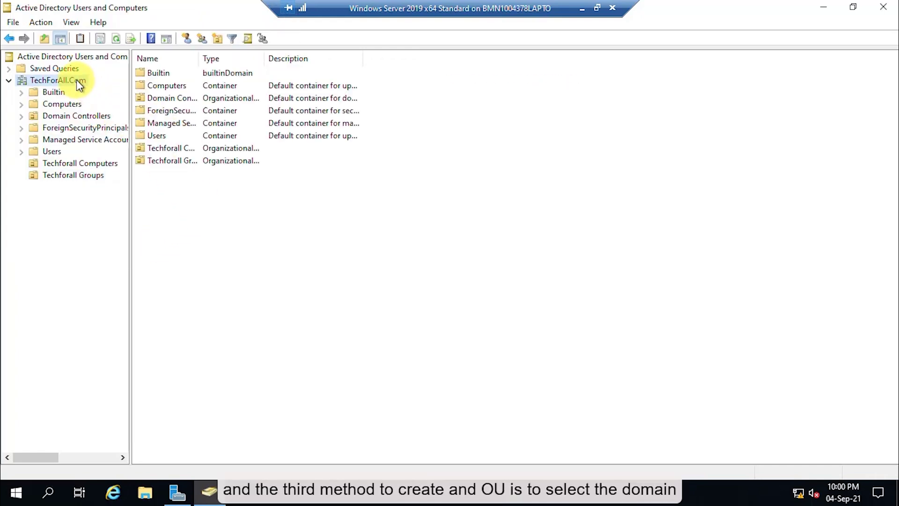
pyautogui.rightClick(315, 243)
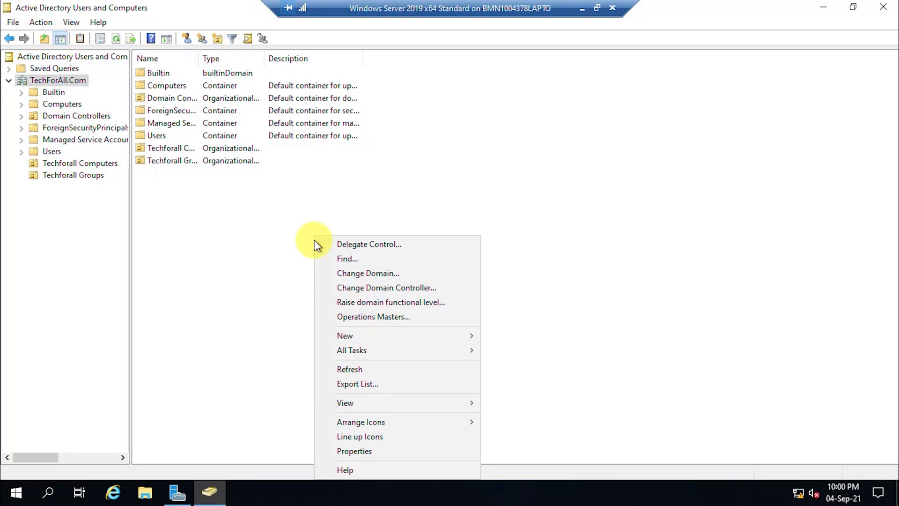
pyautogui.moveTo(393, 337)
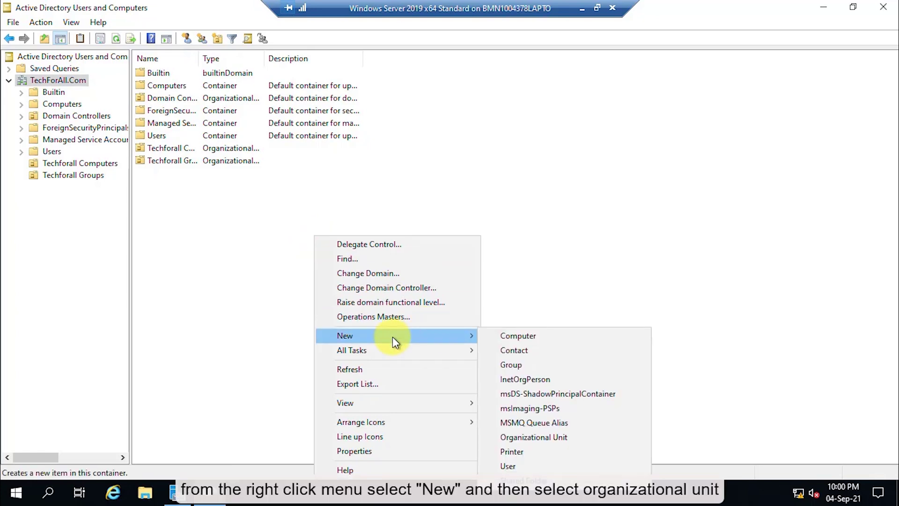
pyautogui.click(546, 436)
pyautogui.write('Techforall ')
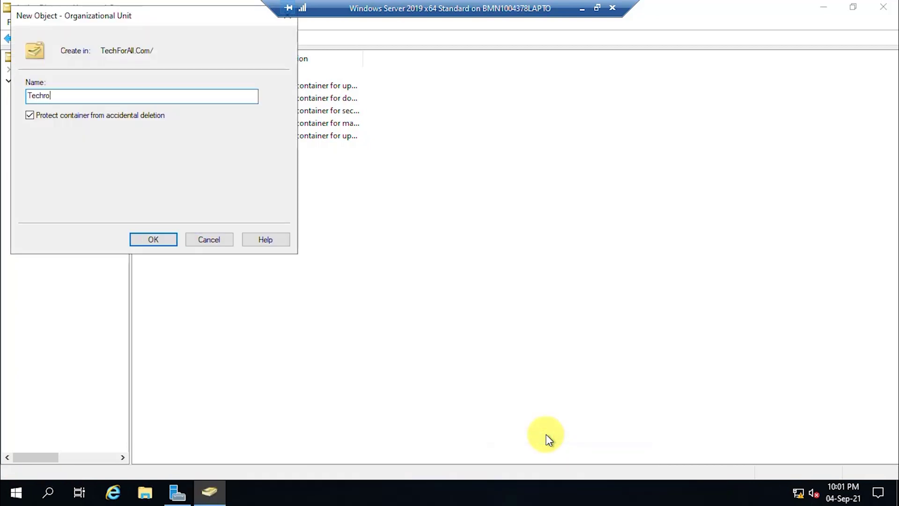
pyautogui.write('Users')
pyautogui.press('Return')
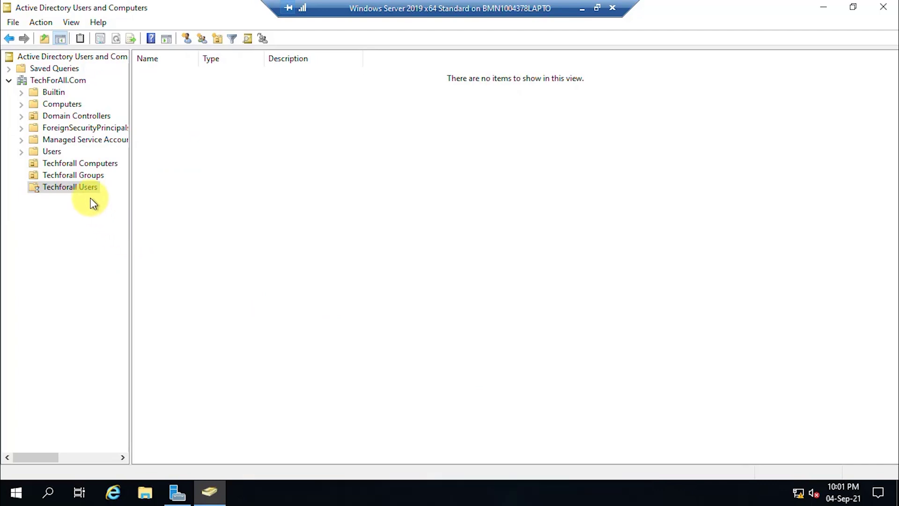
# Step: Create the 'IT Department' and 'Procurement Department' units inside Techforall Users
pyautogui.click(66, 188)
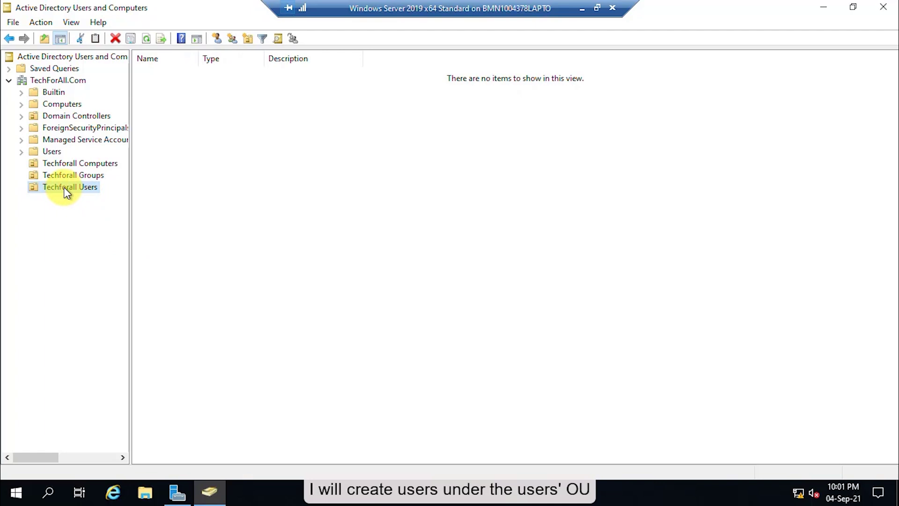
pyautogui.rightClick(63, 187)
pyautogui.moveTo(140, 248)
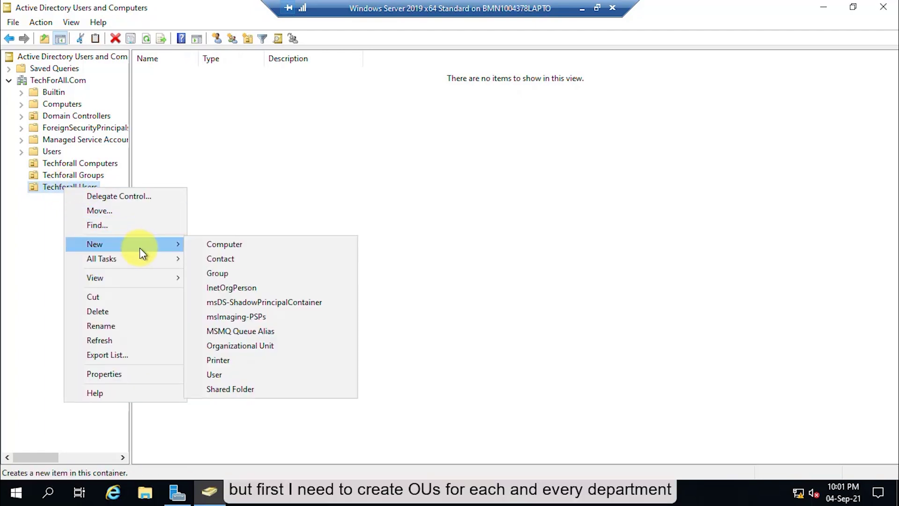
pyautogui.click(265, 345)
pyautogui.write('IT Department')
pyautogui.press('Return')
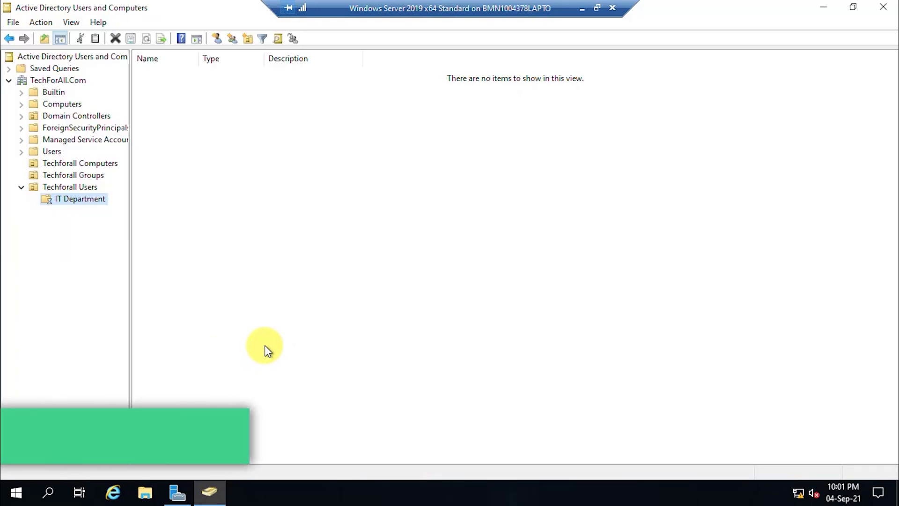
pyautogui.rightClick(79, 190)
pyautogui.moveTo(155, 247)
pyautogui.click(285, 345)
pyautogui.write('Procurement Department')
pyautogui.press('Return')
# Step: Add the 'Marketing Department' unit inside Techforall Users
pyautogui.rightClick(85, 188)
pyautogui.moveTo(184, 249)
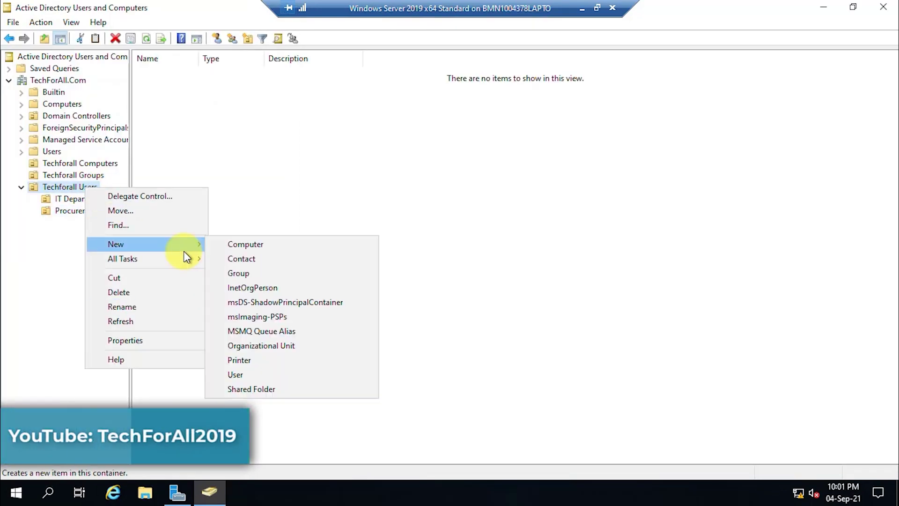
pyautogui.click(291, 349)
pyautogui.write('Marketing Department')
pyautogui.press('Return')
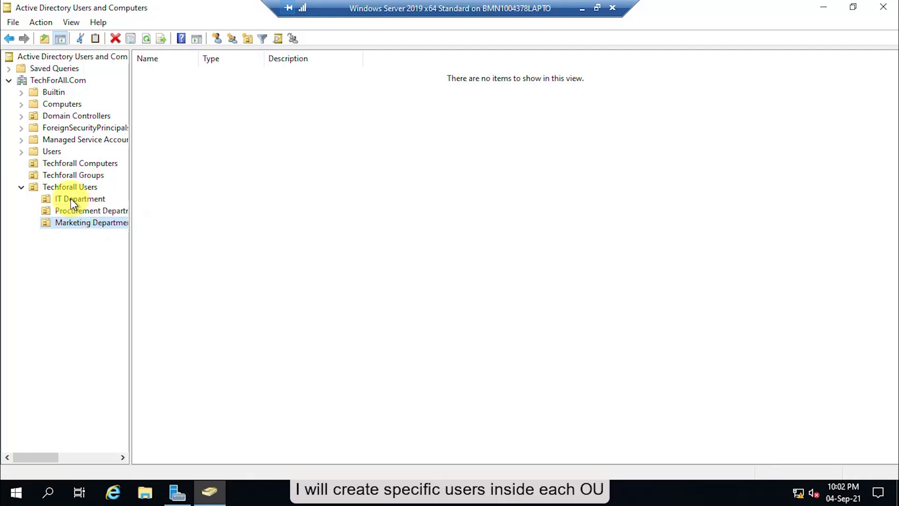
pyautogui.click(70, 198)
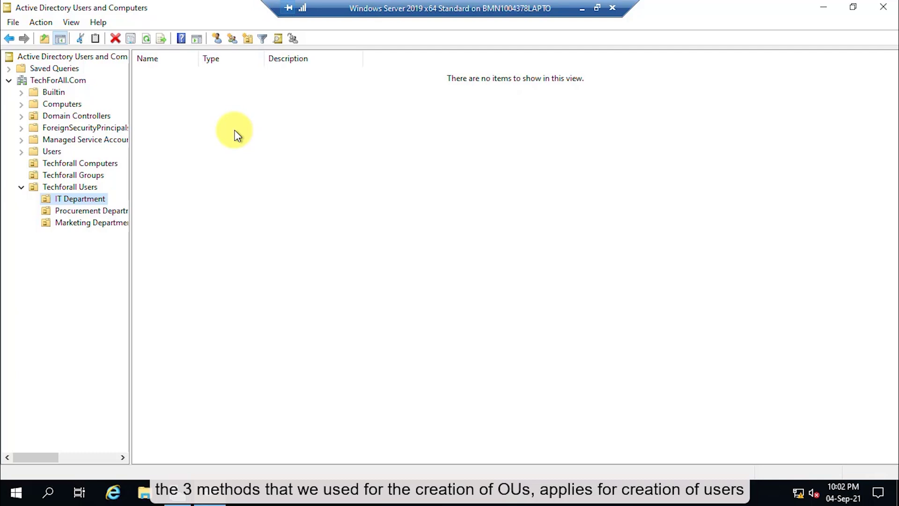
# Step: Start a new IT Department user with first name, last name and a first.last logon name
pyautogui.click(228, 148)
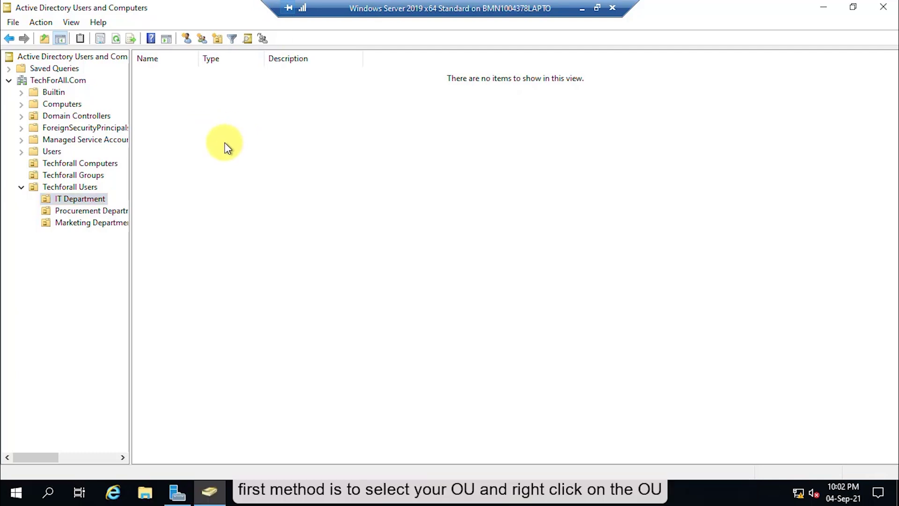
pyautogui.click(92, 199)
pyautogui.rightClick(91, 197)
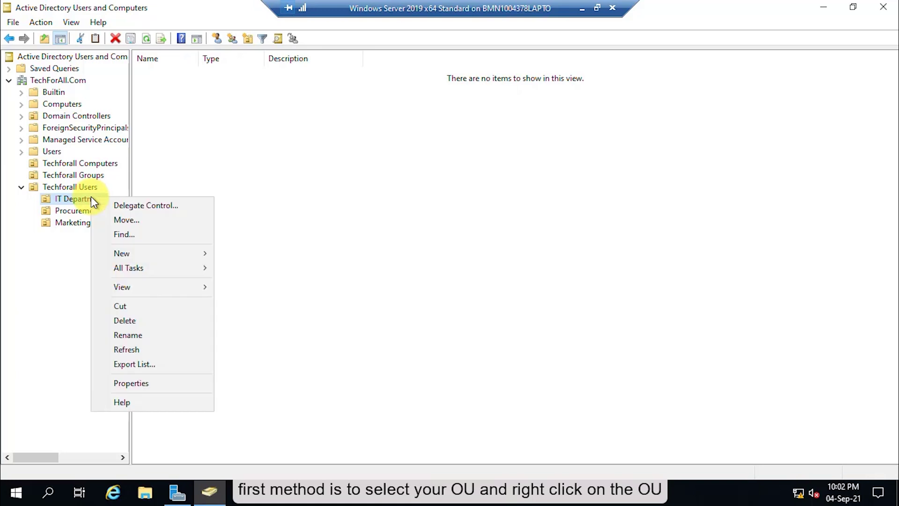
pyautogui.moveTo(174, 256)
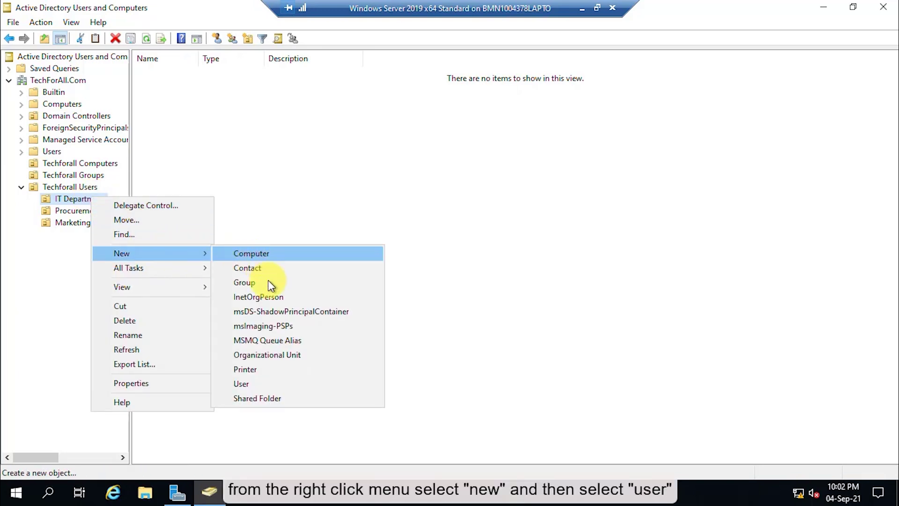
pyautogui.click(262, 384)
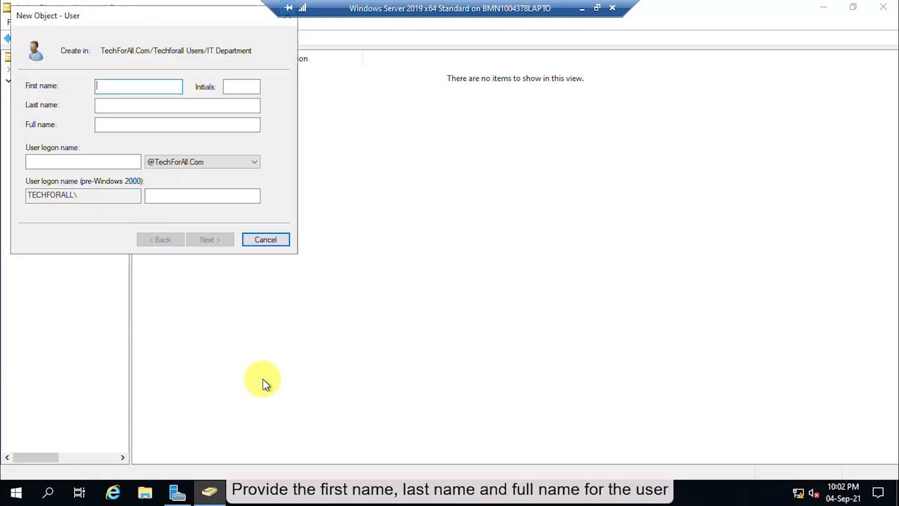
pyautogui.press('Tab')
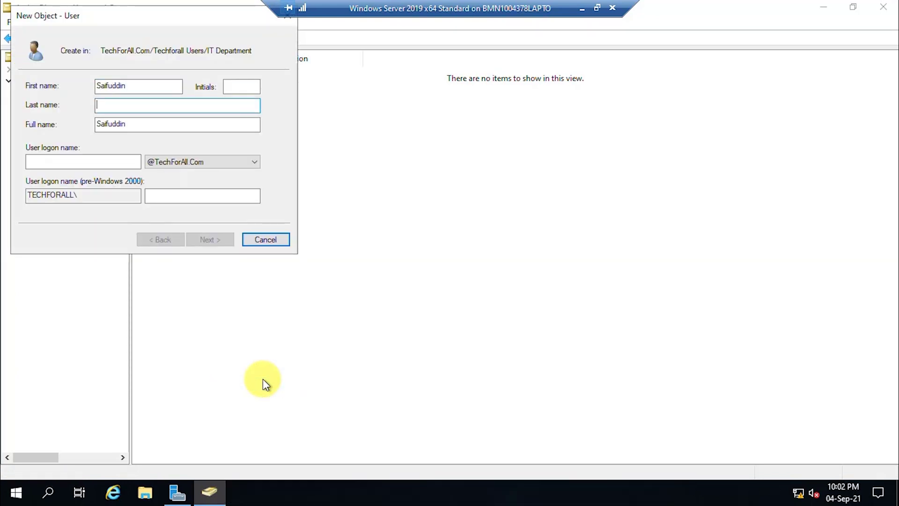
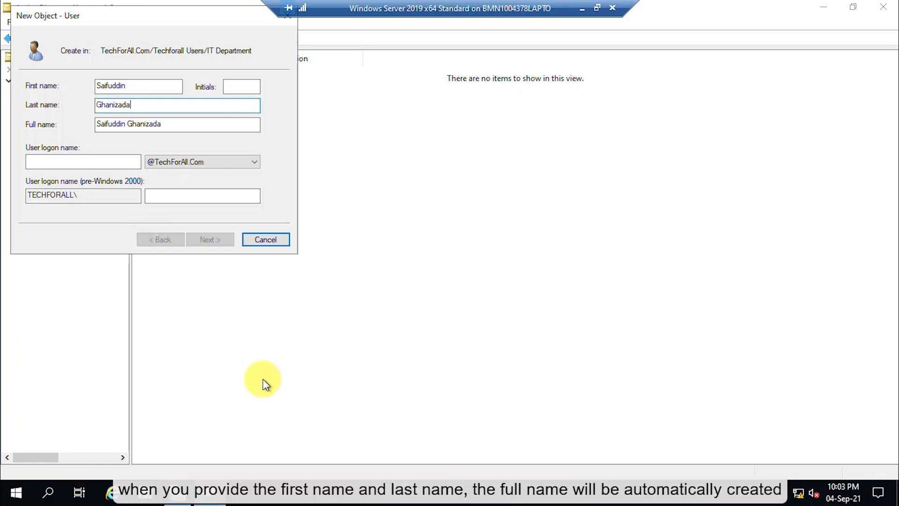
pyautogui.press('Tab')
pyautogui.press('Tab')
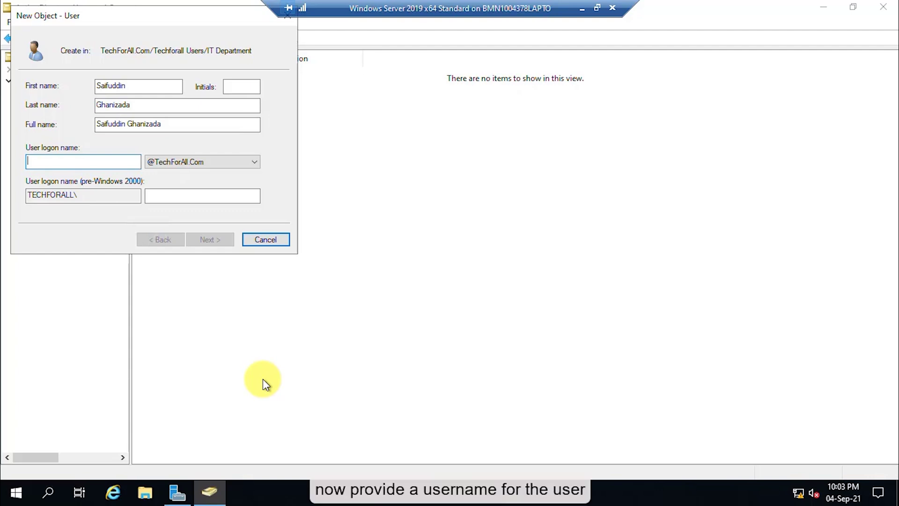
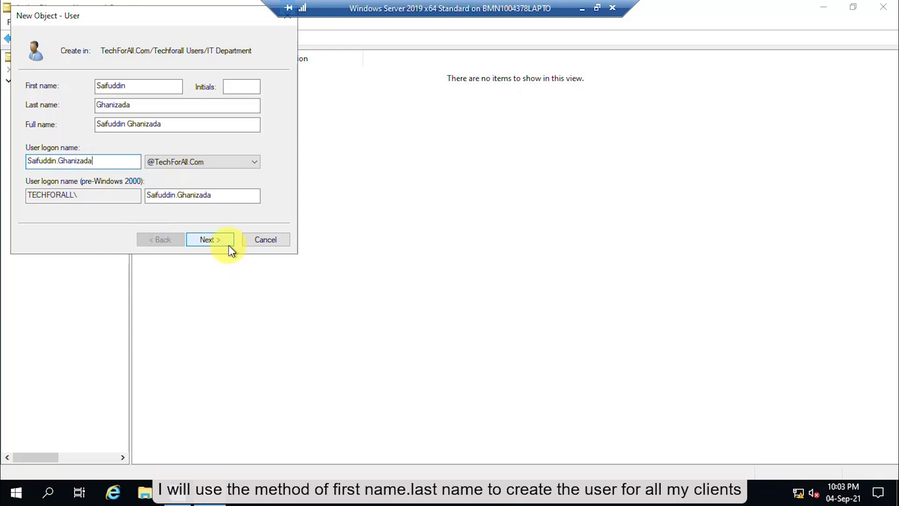
pyautogui.click(217, 237)
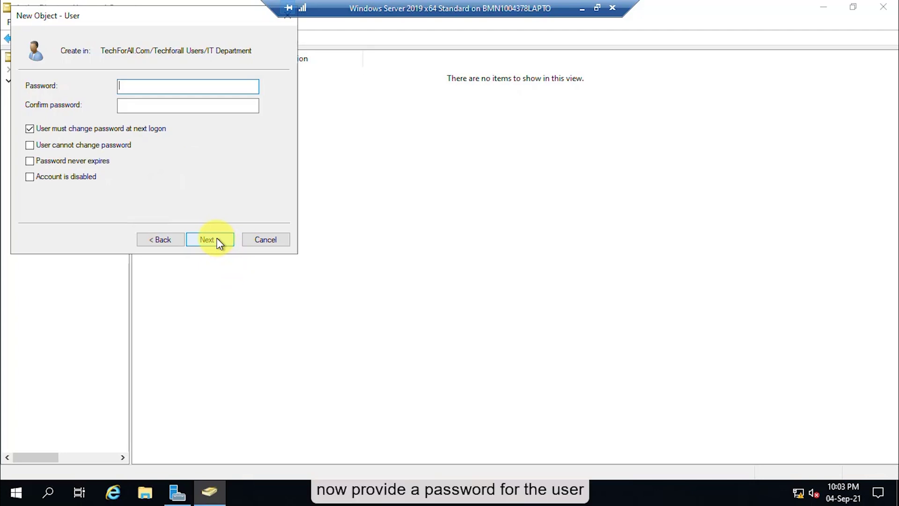
# Step: Give the user a password that cannot be changed and never expires, and finish creating it
pyautogui.write('******')
pyautogui.write('******')
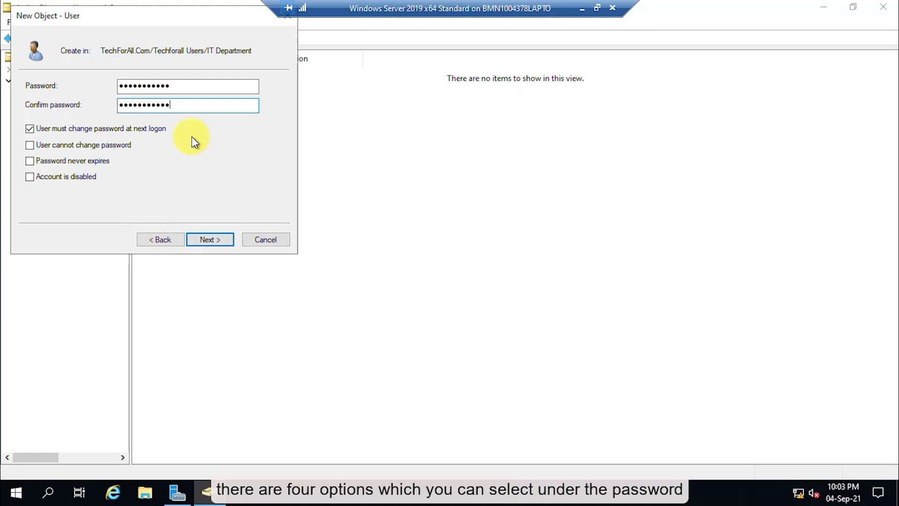
pyautogui.click(99, 130)
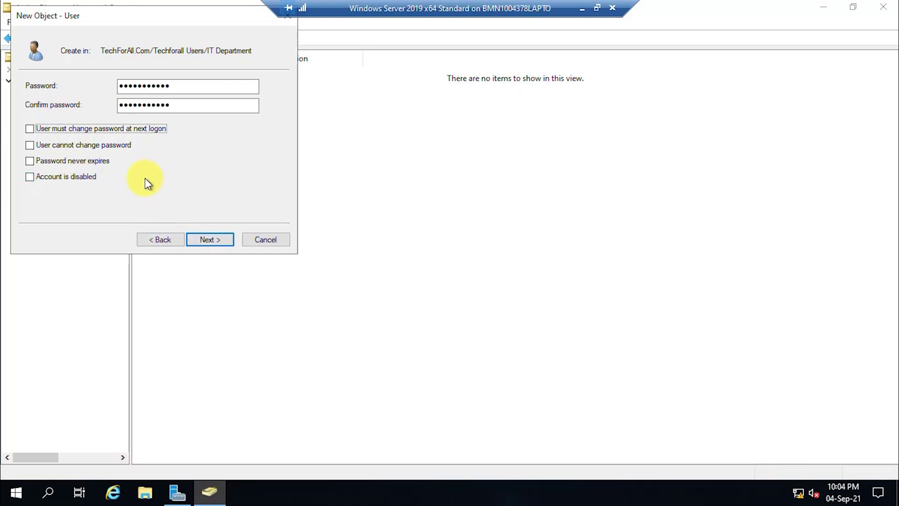
pyautogui.click(86, 146)
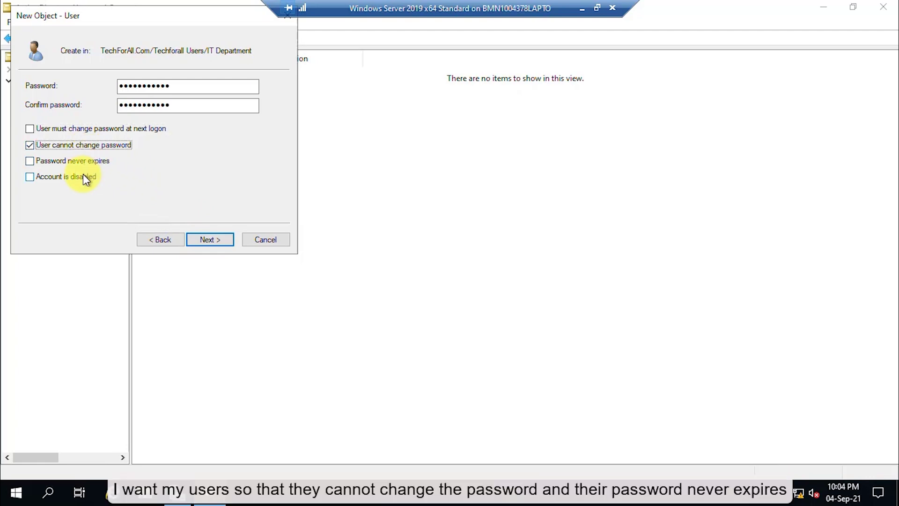
pyautogui.click(65, 160)
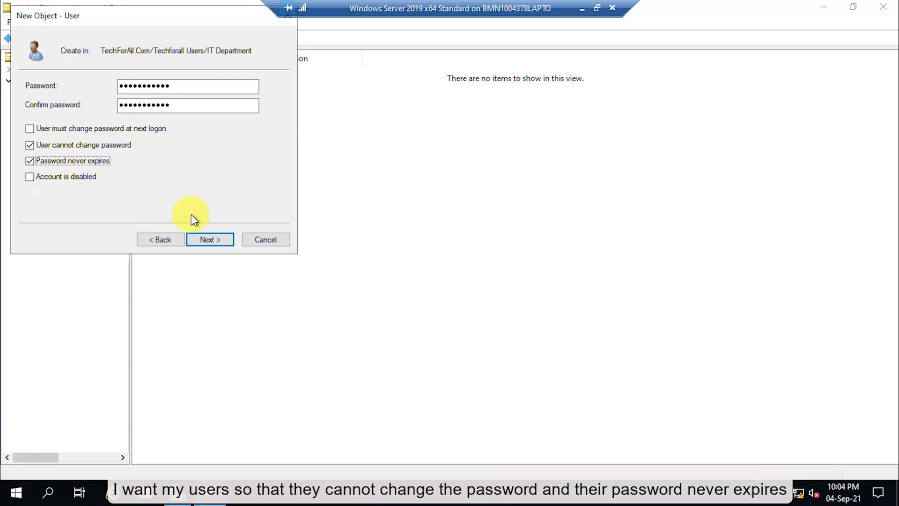
pyautogui.click(216, 237)
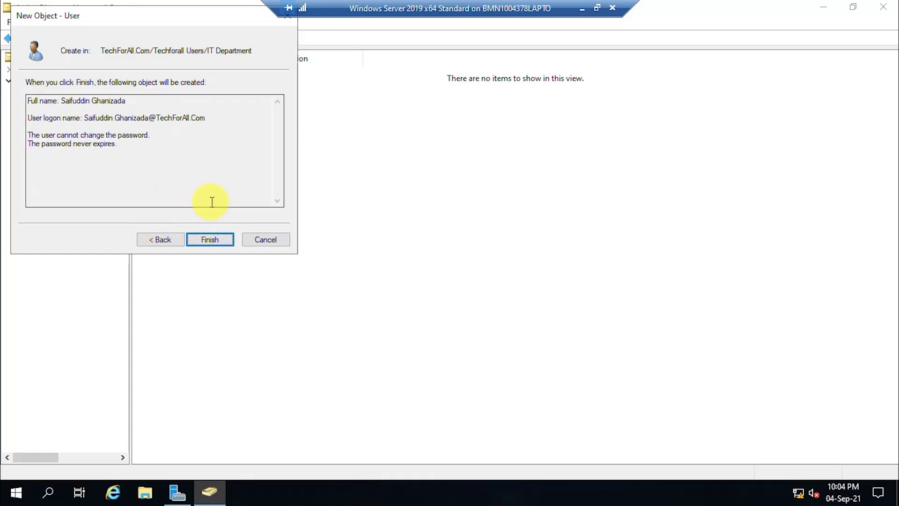
pyautogui.click(214, 240)
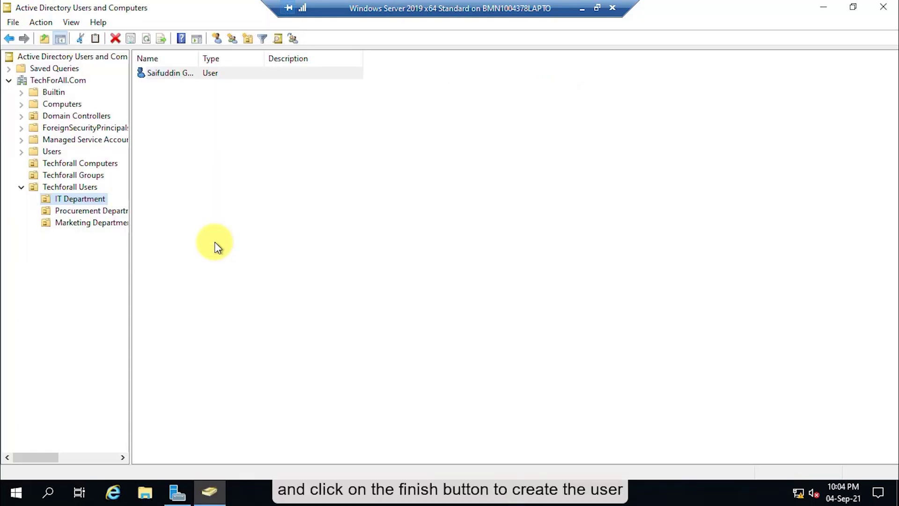
pyautogui.doubleClick(199, 58)
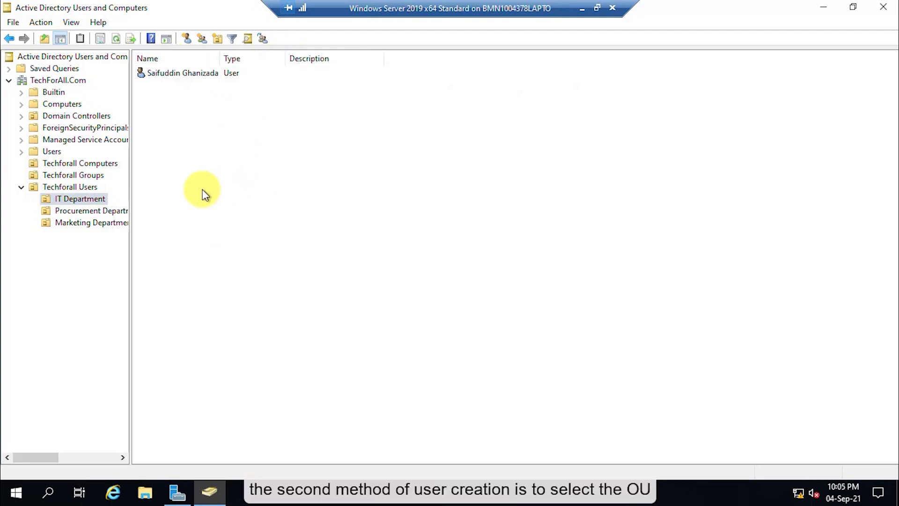
pyautogui.click(94, 199)
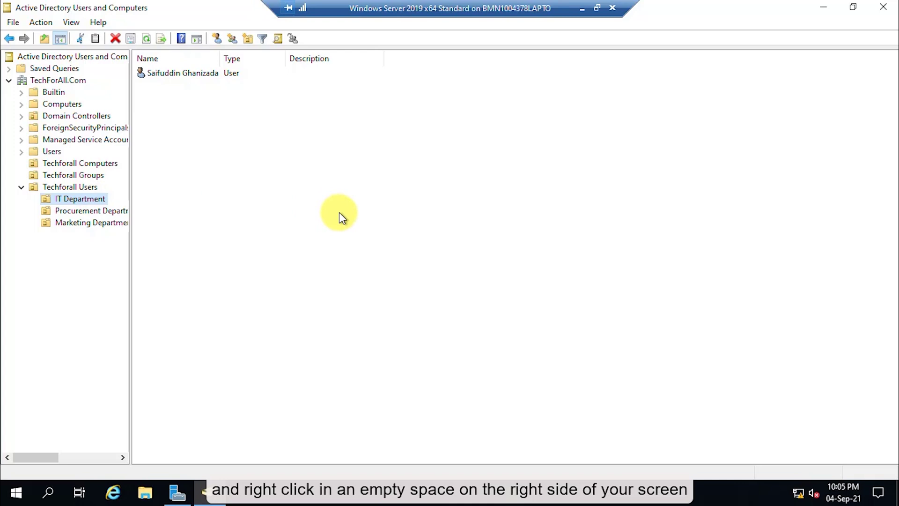
# Step: Start a second IT Department user with first name, last name and a first.last logon name
pyautogui.rightClick(339, 212)
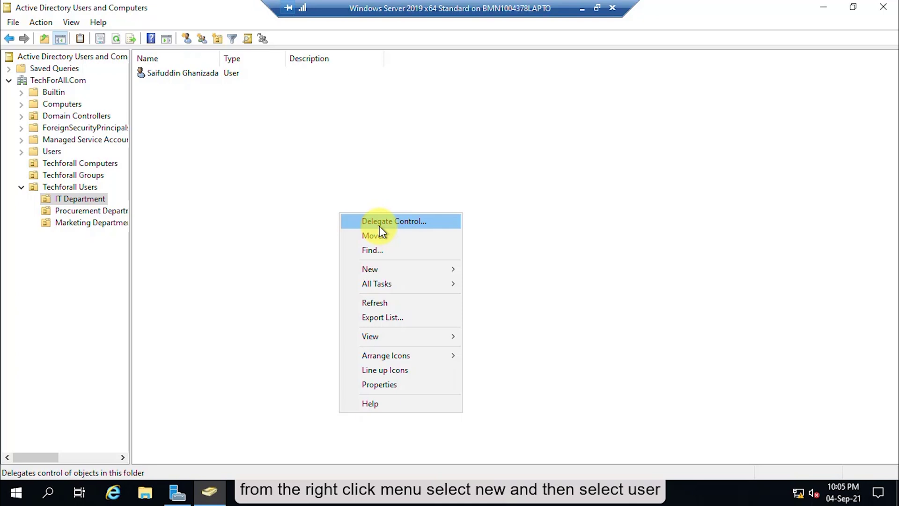
pyautogui.click(406, 269)
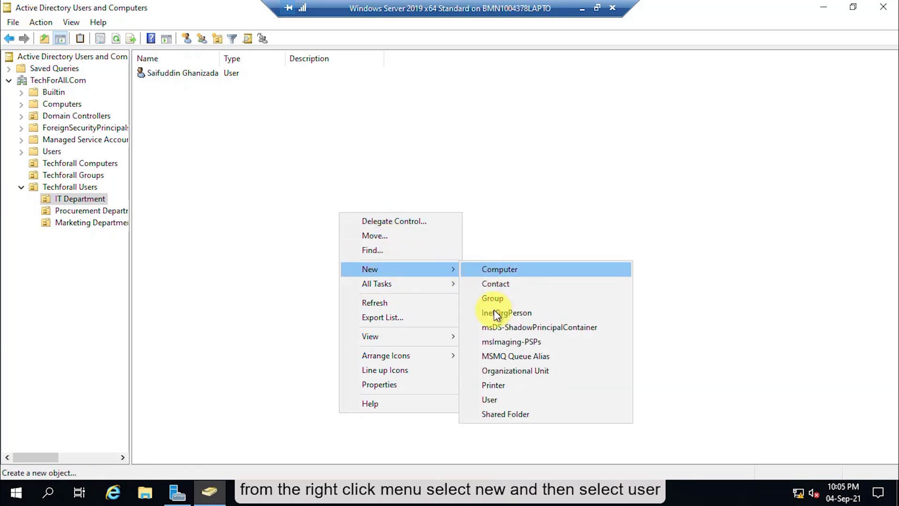
pyautogui.click(496, 398)
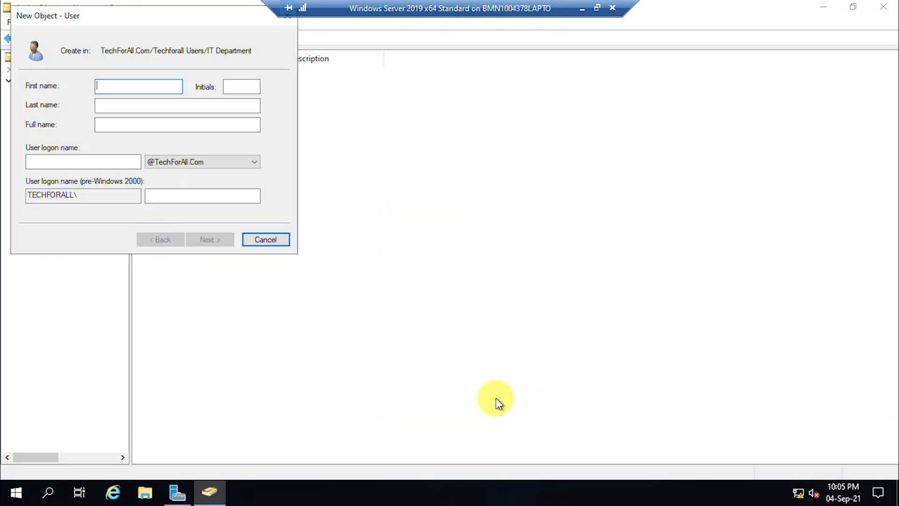
pyautogui.press('Tab')
pyautogui.press('Tab')
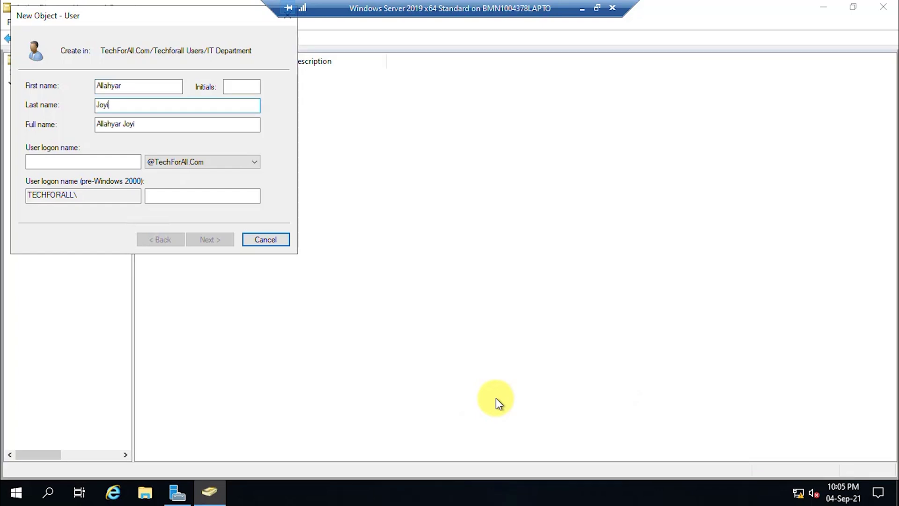
pyautogui.press('Tab')
pyautogui.press('Tab')
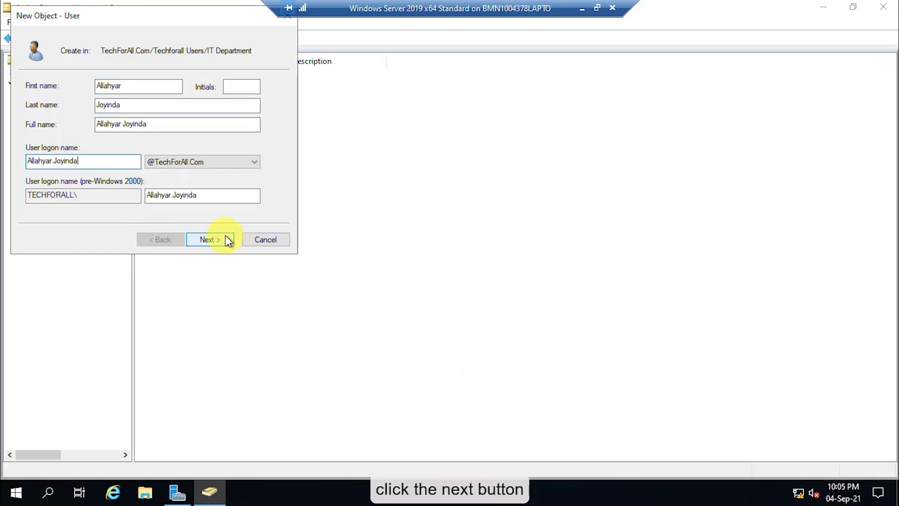
pyautogui.click(225, 237)
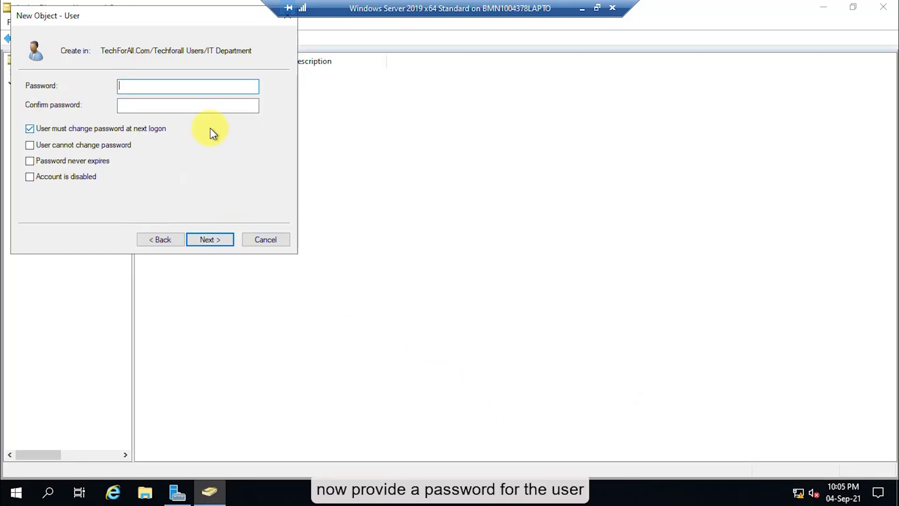
# Step: Give the second user an unchangeable, never-expiring password, create it and refresh the list
pyautogui.write('Password123')
pyautogui.press('Tab')
pyautogui.write('Password123')
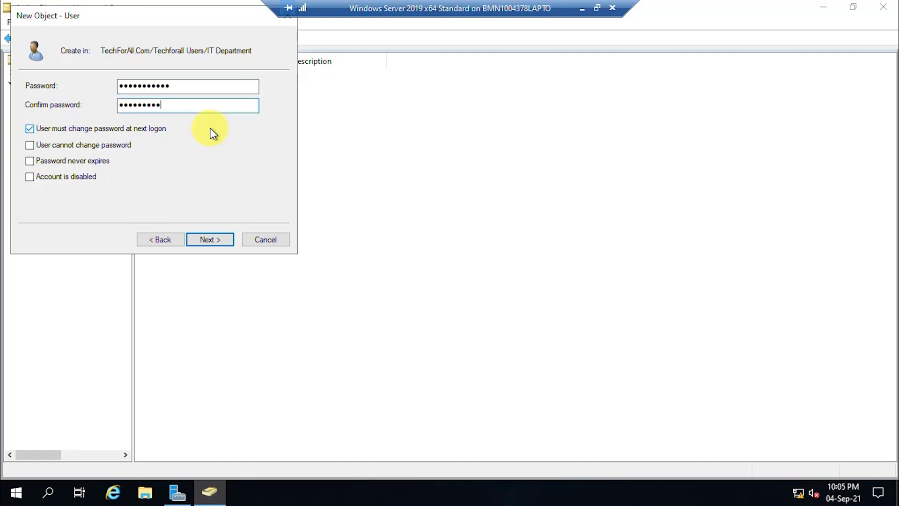
pyautogui.click(65, 128)
pyautogui.click(97, 145)
pyautogui.click(73, 161)
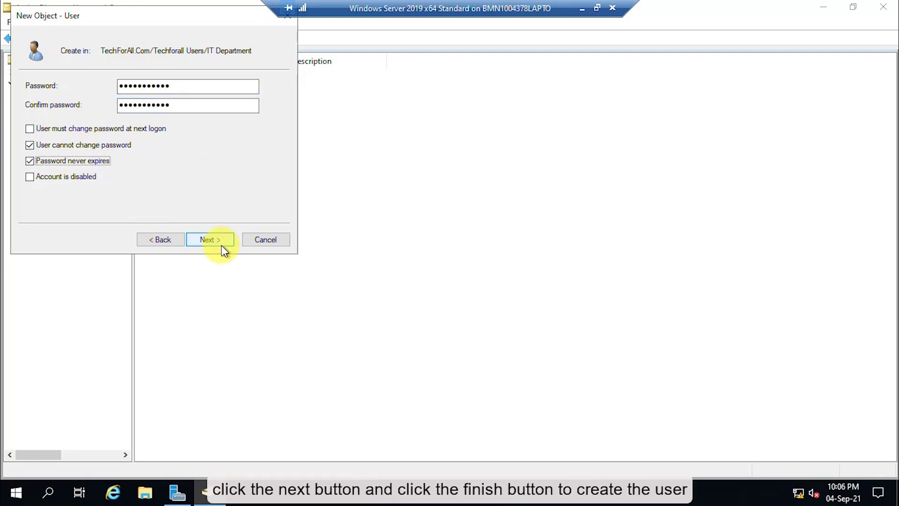
pyautogui.click(213, 241)
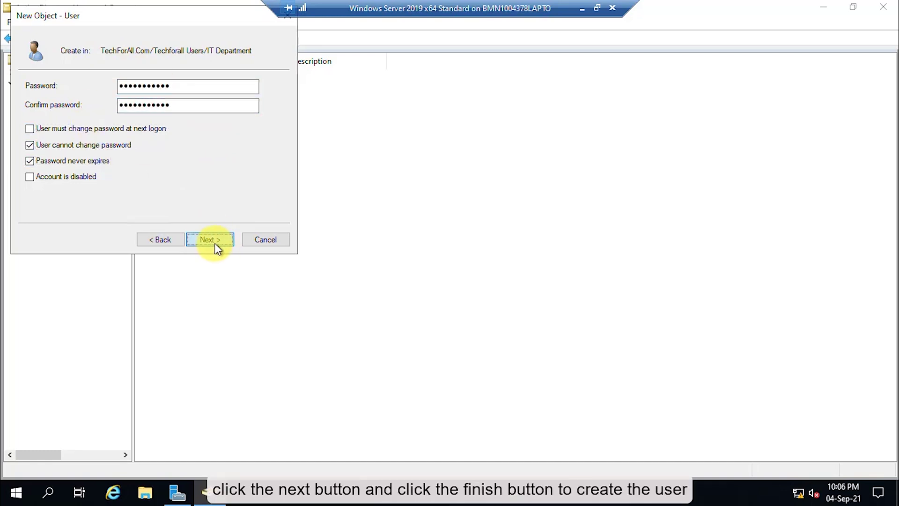
pyautogui.click(204, 238)
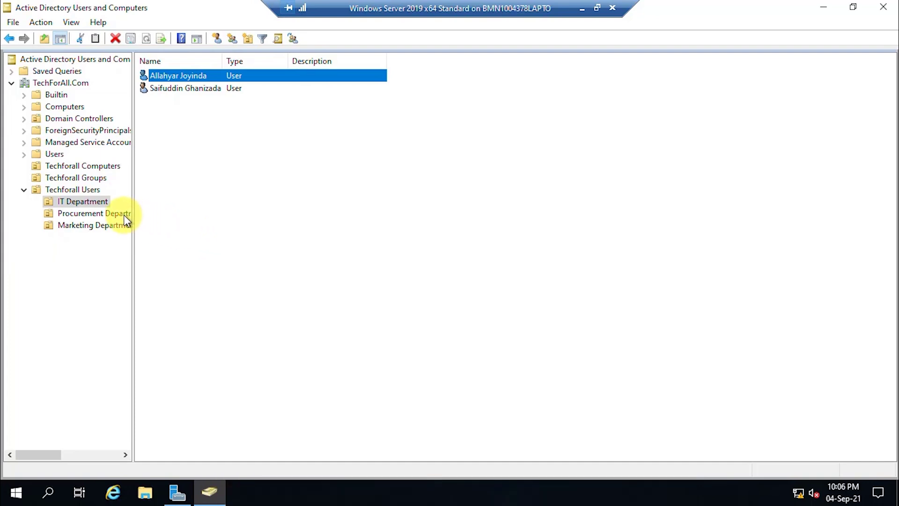
pyautogui.press('F5')
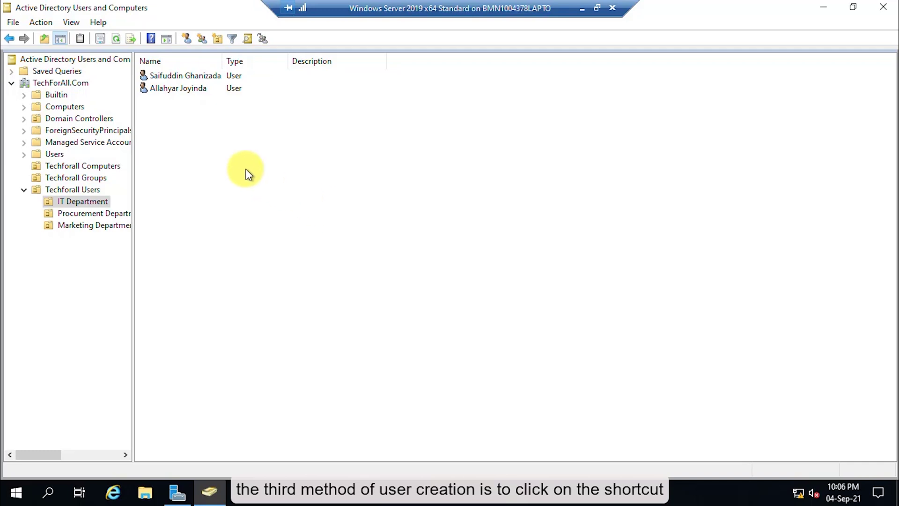
# Step: Start a third IT Department user with names and a first-name.initial logon name
pyautogui.click(186, 39)
pyautogui.press('Tab')
pyautogui.press('Tab')
pyautogui.write('Abdullah.M')
pyautogui.press('Return')
# Step: Set the third user's password as unchangeable and never-expiring, and create the account
pyautogui.write('Passw0rd@1234')
pyautogui.press('Tab')
pyautogui.write('Passw0rd@1234')
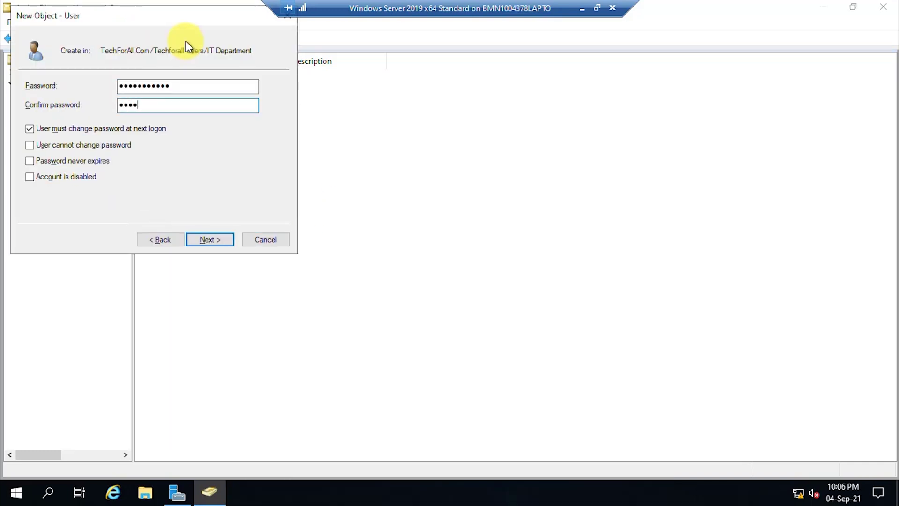
pyautogui.click(70, 128)
pyautogui.click(70, 145)
pyautogui.click(70, 161)
pyautogui.click(210, 239)
pyautogui.click(209, 240)
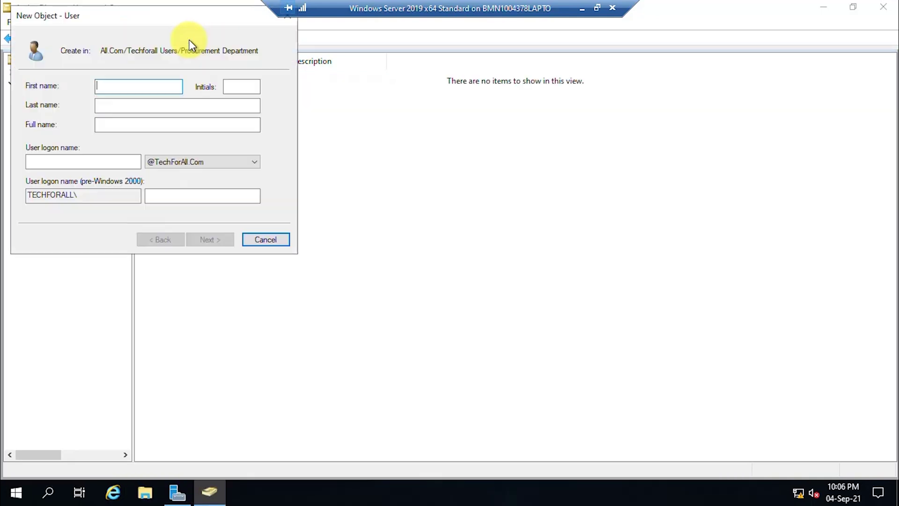
# Step: Create the first Procurement Department user with a first.initial logon and an unchangeable password
pyautogui.press('Tab')
pyautogui.press('Tab')
pyautogui.write('Saha.N')
pyautogui.press('Return')
pyautogui.write('Passw0rd@1234')
pyautogui.press('Tab')
pyautogui.write('Passw0rd@1234')
pyautogui.click(91, 128)
pyautogui.click(88, 145)
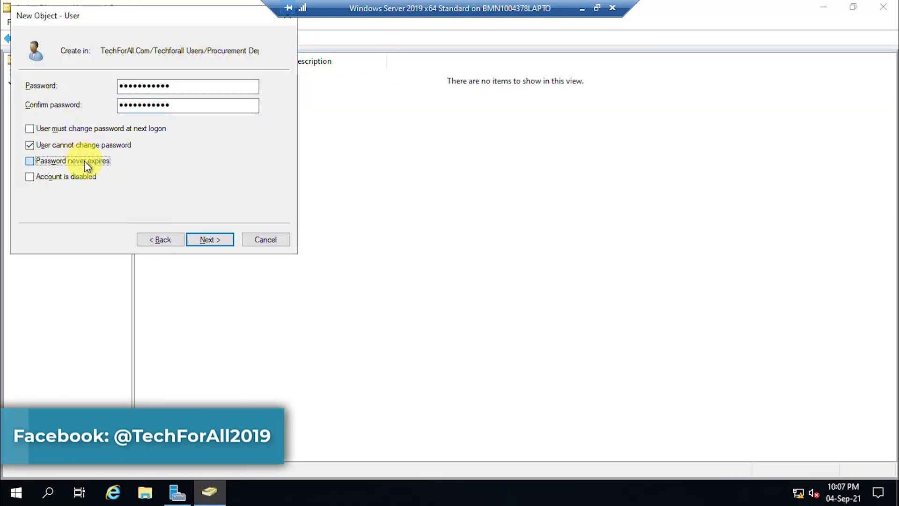
pyautogui.click(219, 238)
pyautogui.click(219, 238)
# Step: Start a second Procurement Department user with first name, last name and a first.last logon name
pyautogui.click(218, 39)
pyautogui.press('Tab')
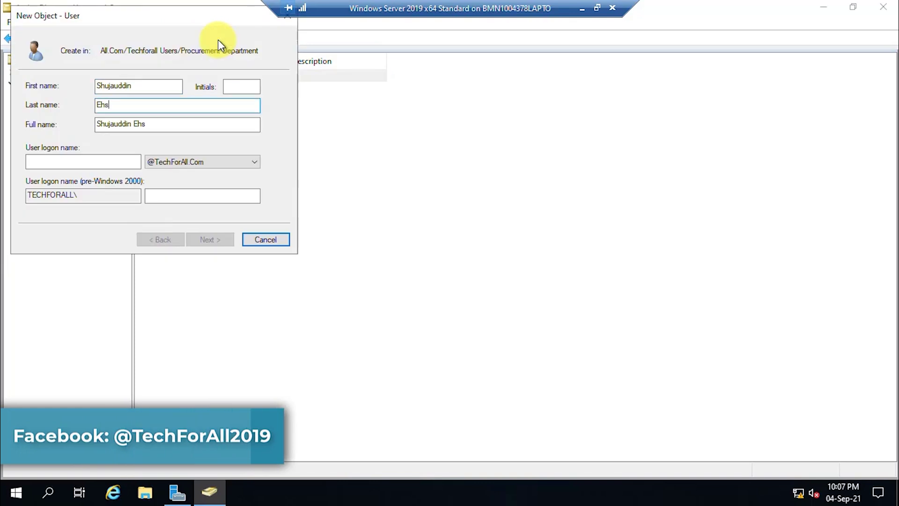
pyautogui.press('Tab')
pyautogui.press('Return')
# Step: Set the second user's password as unchangeable and never-expiring, and create the account
pyautogui.click(106, 144)
pyautogui.click(96, 160)
pyautogui.click(136, 87)
pyautogui.write('Passw0rd@1234')
pyautogui.press('Tab')
pyautogui.write('Passw0rd@1234')
pyautogui.click(210, 239)
pyautogui.click(210, 239)
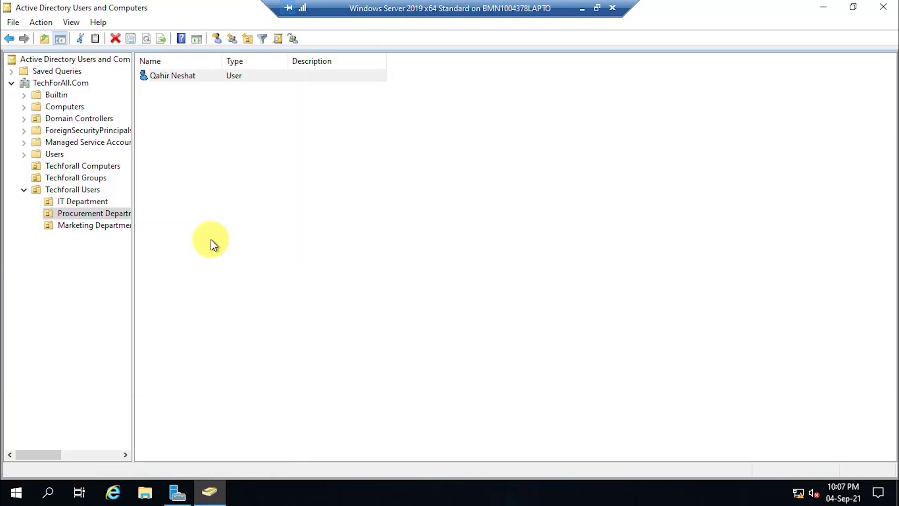
# Step: Start a third Procurement Department user with first name, last name and a shortened logon name
pyautogui.click(217, 38)
pyautogui.press('Tab')
pyautogui.press('Tab')
pyautogui.press('Tab')
pyautogui.press('Tab')
pyautogui.write('Jawa')
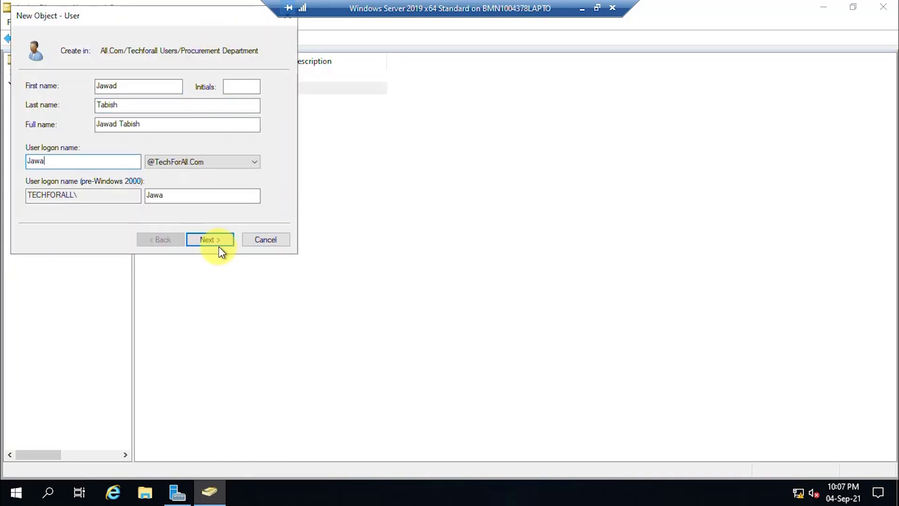
pyautogui.click(219, 246)
# Step: Give the third user an unchangeable password, create it, and select the user placed in the wrong OU
pyautogui.write('Passw0rd@12')
pyautogui.press('Tab')
pyautogui.write('Passw0rd@12')
pyautogui.click(101, 128)
pyautogui.click(84, 145)
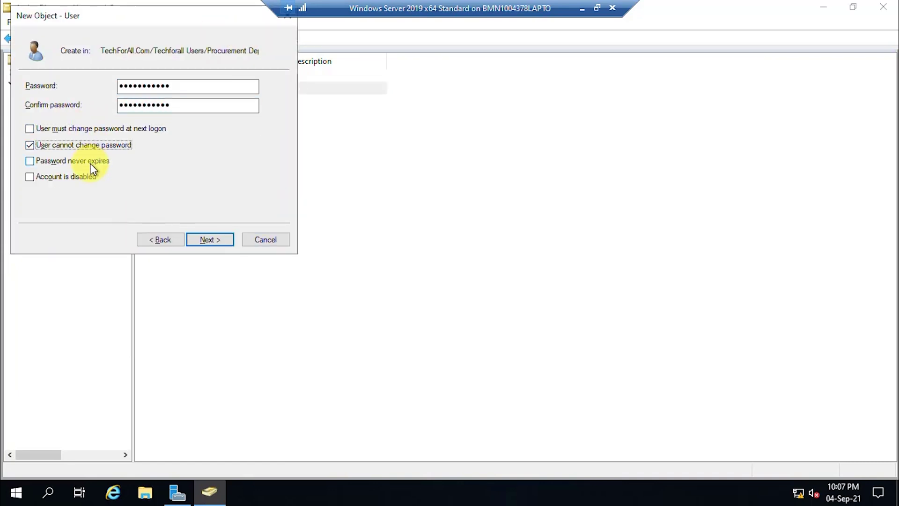
pyautogui.click(210, 239)
pyautogui.click(209, 239)
pyautogui.click(181, 92)
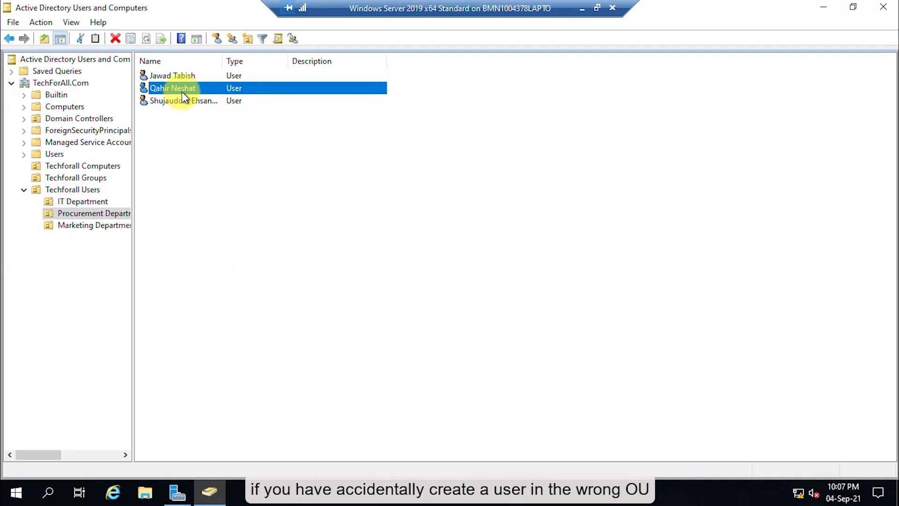
# Step: Move the misplaced user account into the Marketing Department OU
pyautogui.moveTo(172, 89); pyautogui.dragTo(111, 229)
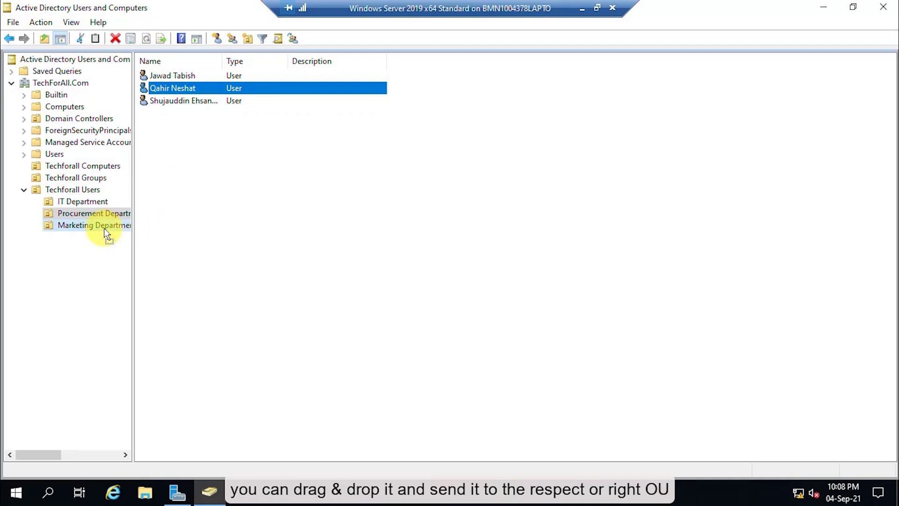
pyautogui.moveTo(104, 229); pyautogui.dragTo(104, 229)
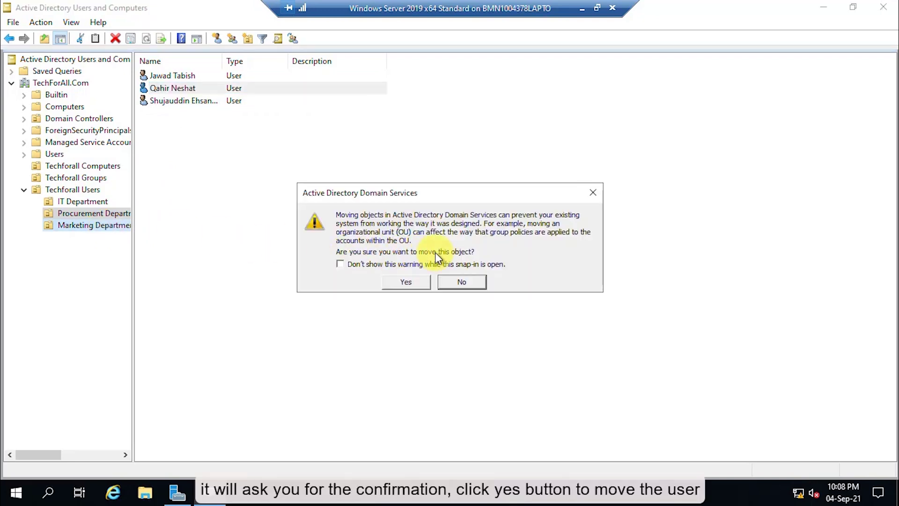
pyautogui.click(413, 285)
# Step: Create a new Marketing Department user with first, last and logon names, a password and password options
pyautogui.click(93, 225)
pyautogui.rightClick(179, 178)
pyautogui.moveTo(287, 237)
pyautogui.click(328, 351)
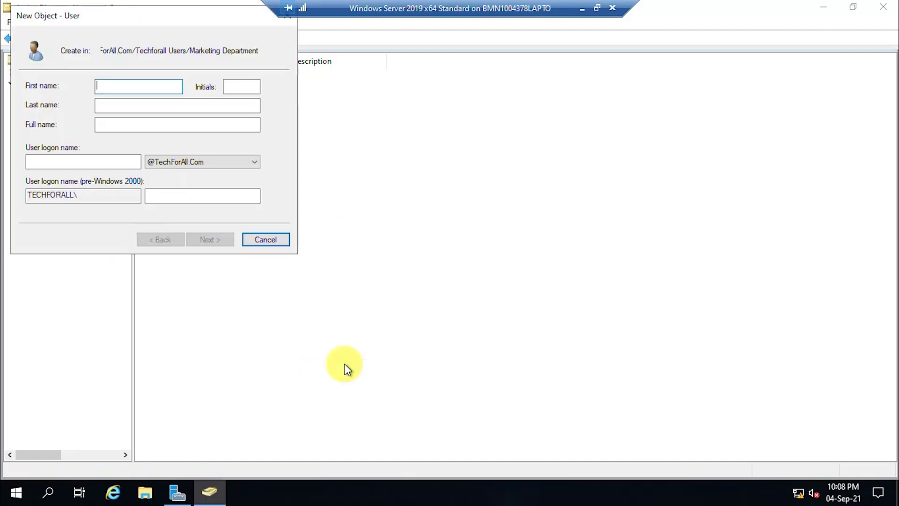
pyautogui.press('Tab')
pyautogui.press('Tab')
pyautogui.press('Tab')
pyautogui.press('Tab')
pyautogui.write('Aftikhar.A')
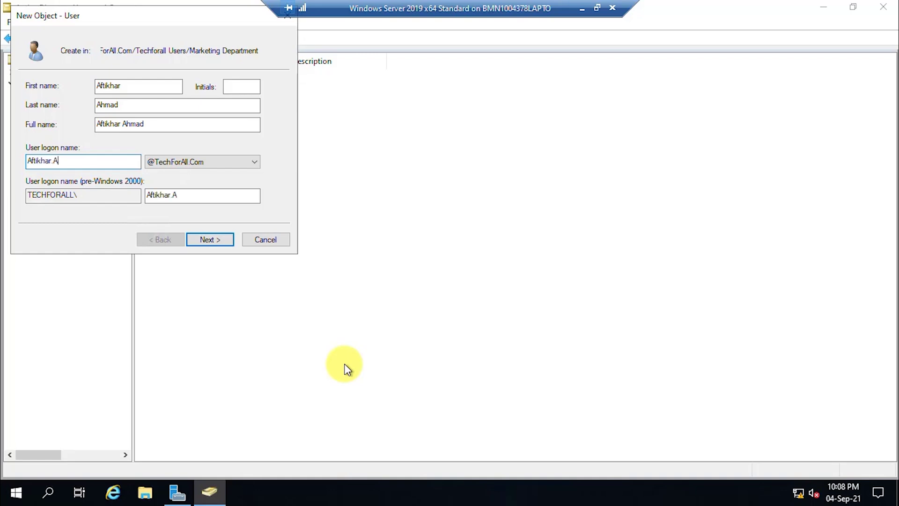
pyautogui.press('Return')
pyautogui.write('P@ssword123')
pyautogui.press('Tab')
pyautogui.write('P@ssword123')
pyautogui.press('Tab')
pyautogui.press('space')
pyautogui.press('Tab')
pyautogui.press('space')
pyautogui.press('Tab')
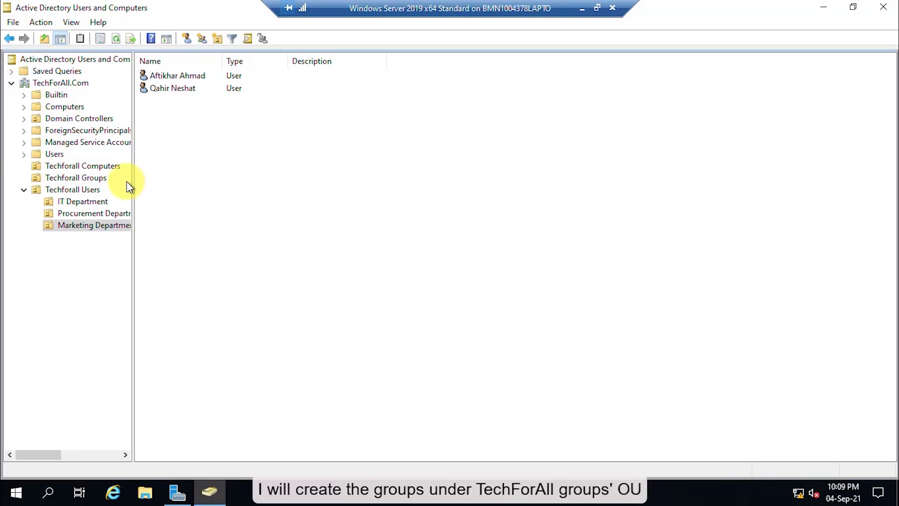
pyautogui.click(89, 178)
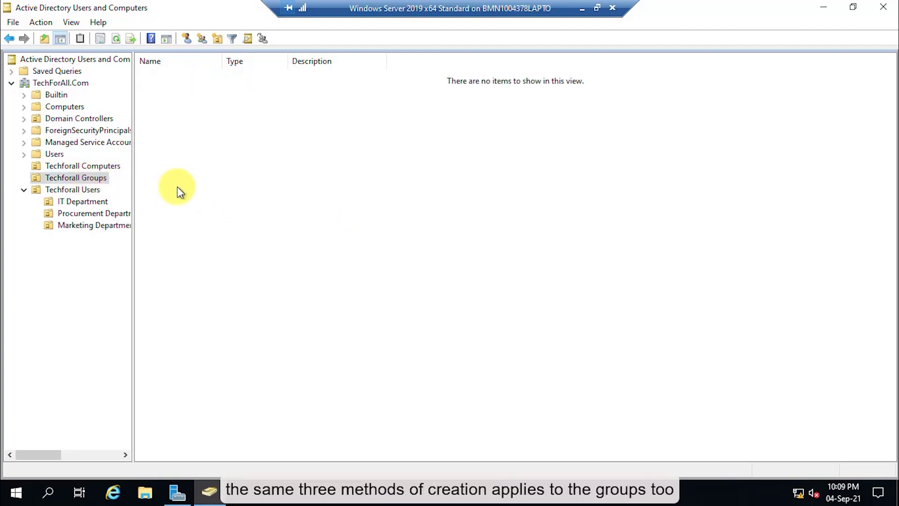
# Step: Create the IT Department group with Global scope and Security type
pyautogui.click(201, 38)
pyautogui.write('IT Department')
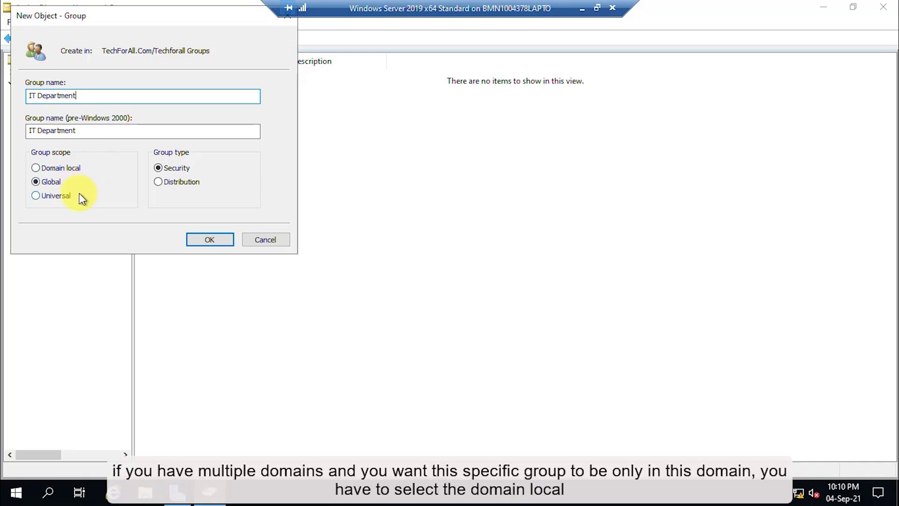
pyautogui.click(89, 131)
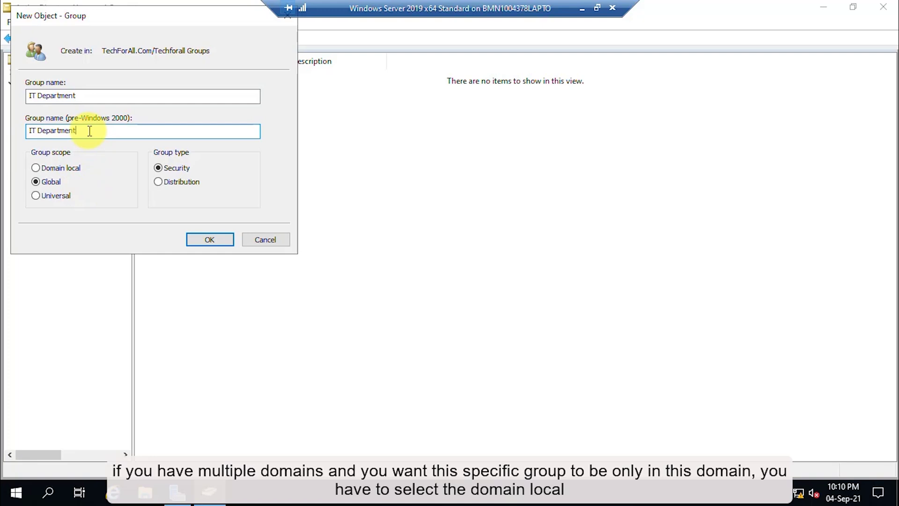
pyautogui.click(51, 169)
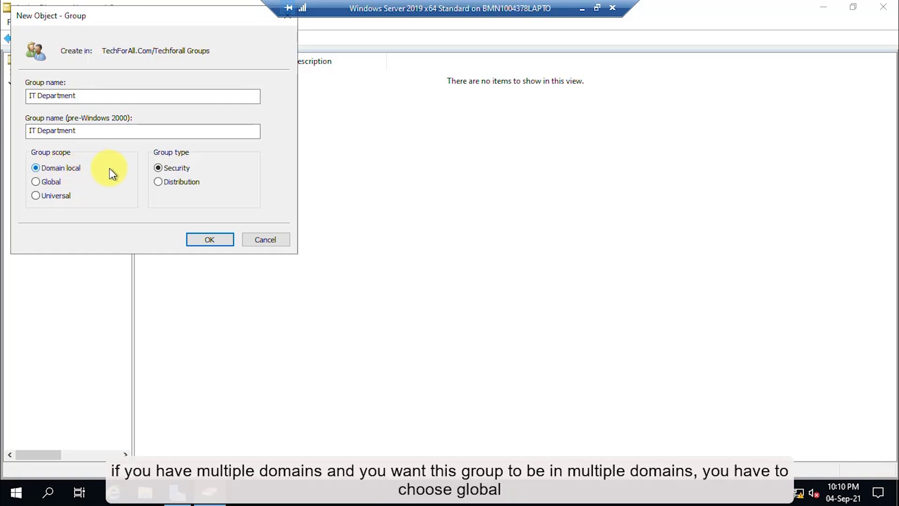
pyautogui.click(87, 128)
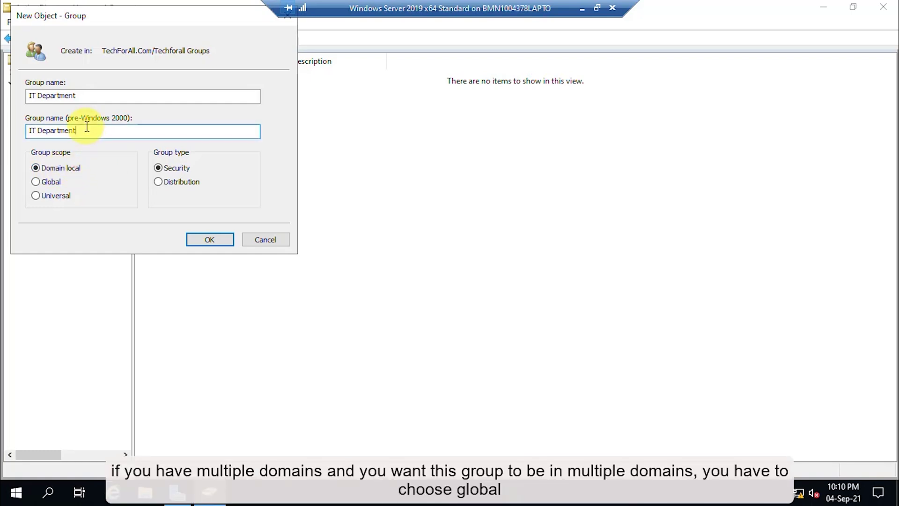
pyautogui.click(50, 182)
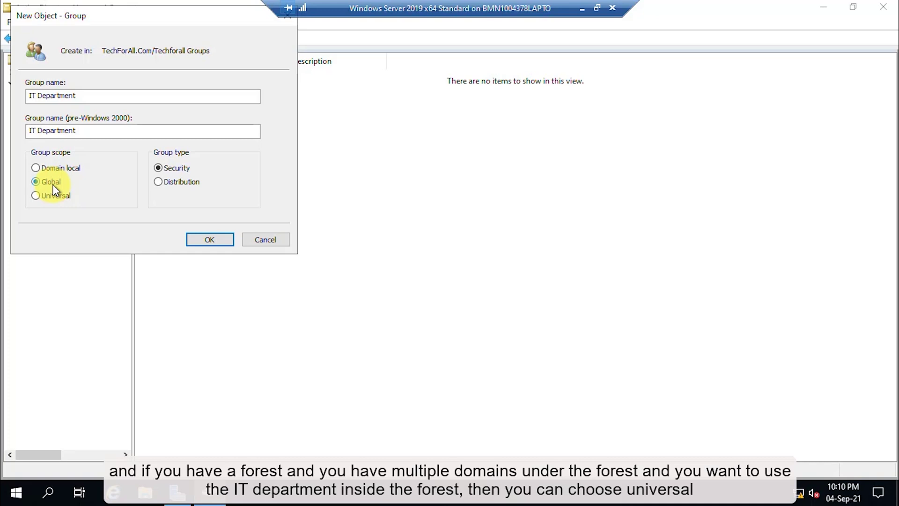
pyautogui.click(97, 99)
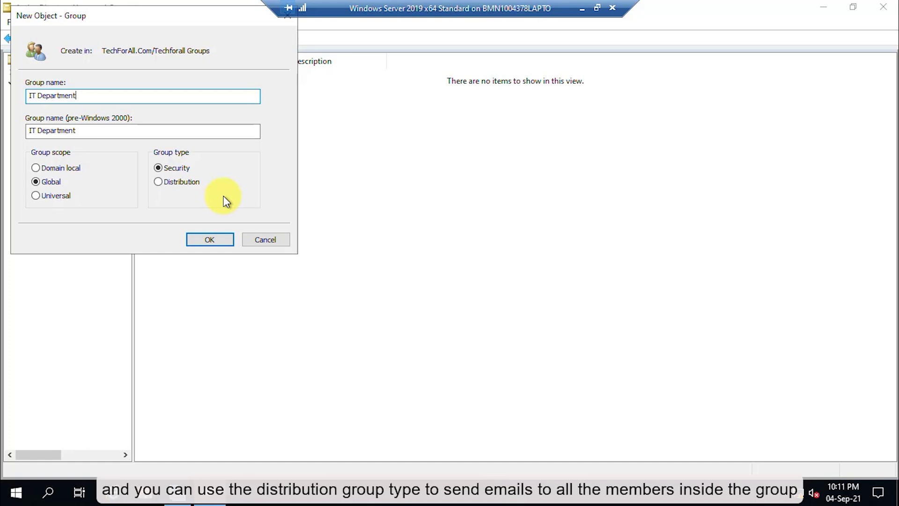
pyautogui.click(49, 181)
pyautogui.click(187, 172)
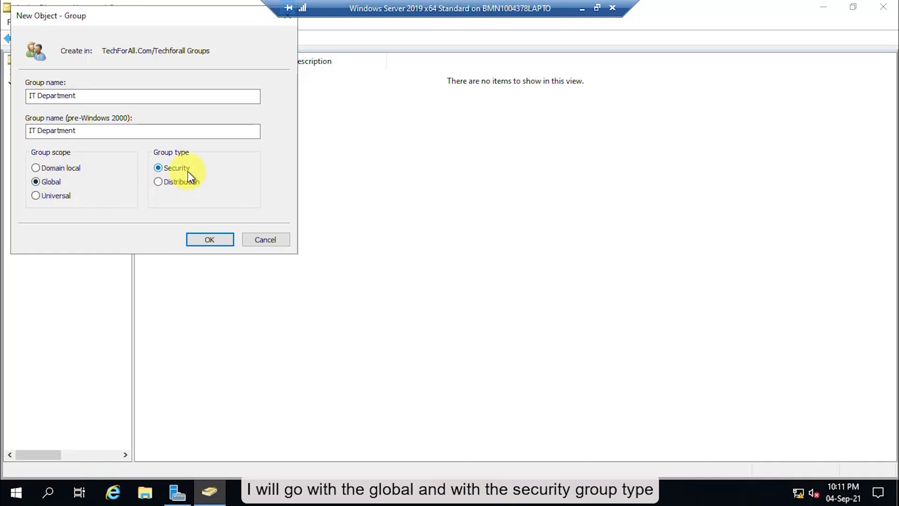
pyautogui.click(212, 239)
# Step: Create the Procurement Department and Marketing Department groups with the same defaults
pyautogui.click(230, 36)
pyautogui.write('Procurement Department')
pyautogui.click(193, 239)
pyautogui.click(201, 39)
pyautogui.write('Marketing Department')
pyautogui.press('Return')
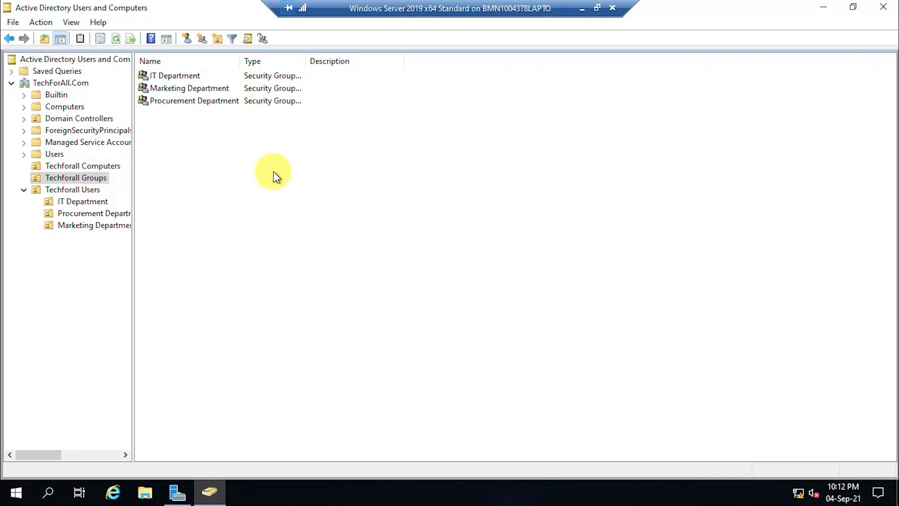
# Step: Add an IT Department user through the IT Department group's Members list and save
pyautogui.rightClick(174, 81)
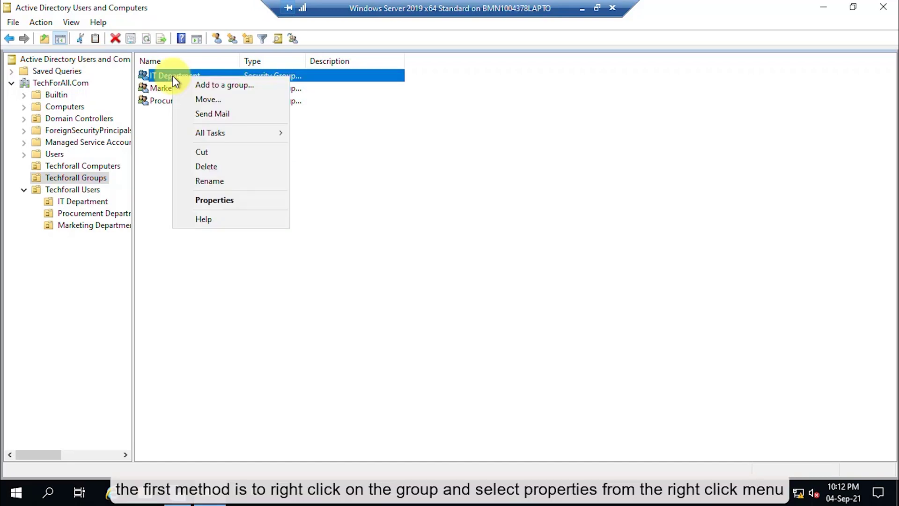
pyautogui.click(249, 201)
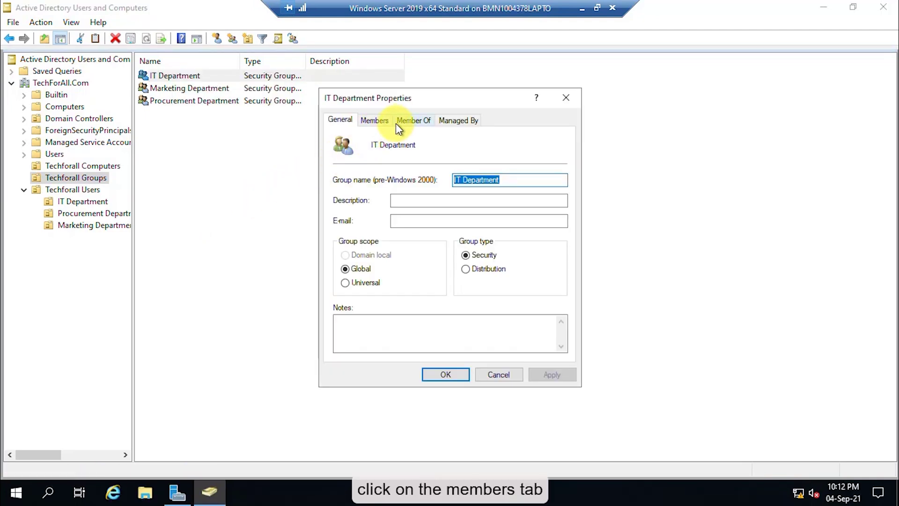
pyautogui.click(384, 123)
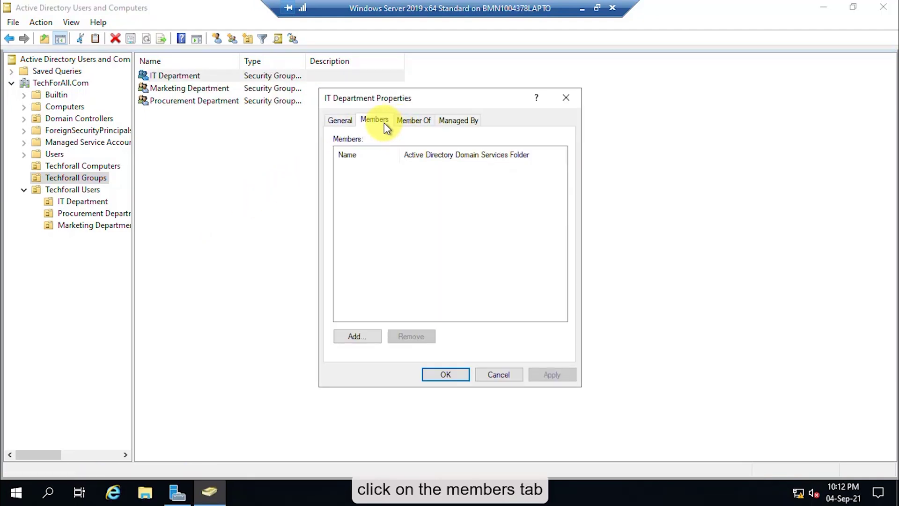
pyautogui.click(363, 339)
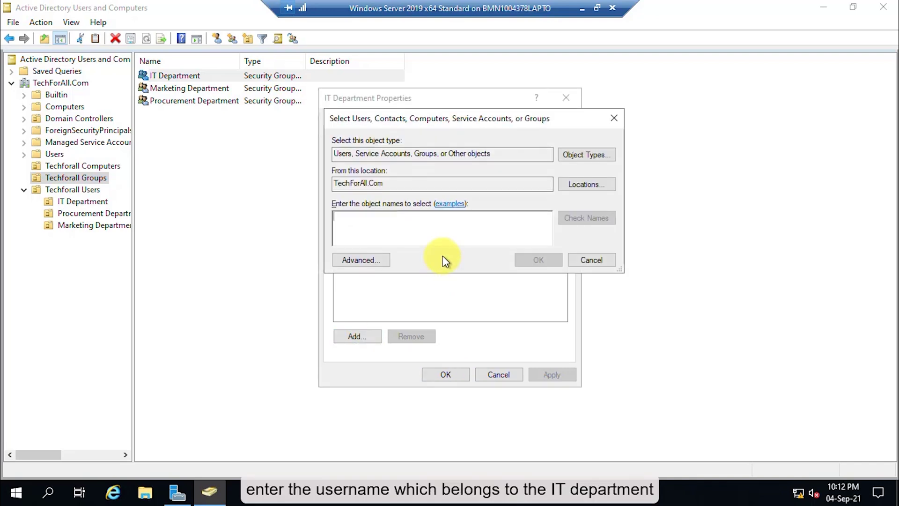
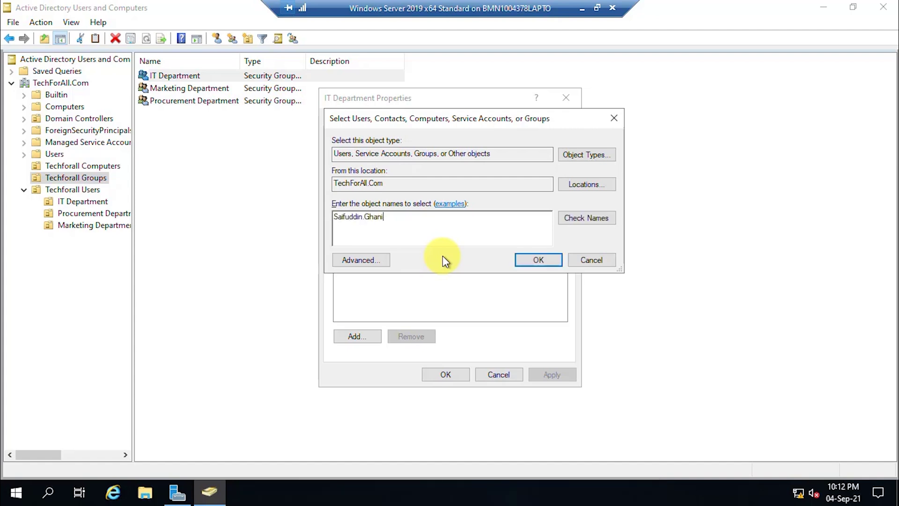
pyautogui.click(584, 220)
pyautogui.click(536, 260)
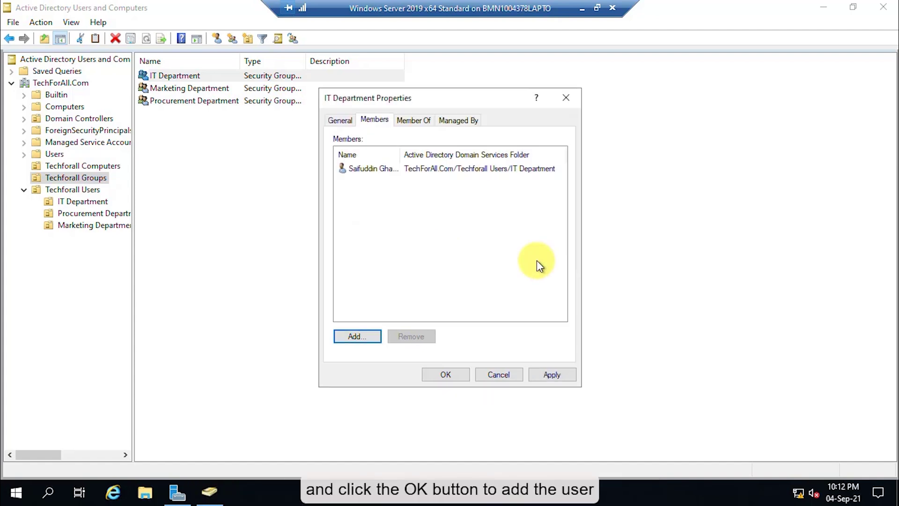
pyautogui.click(375, 171)
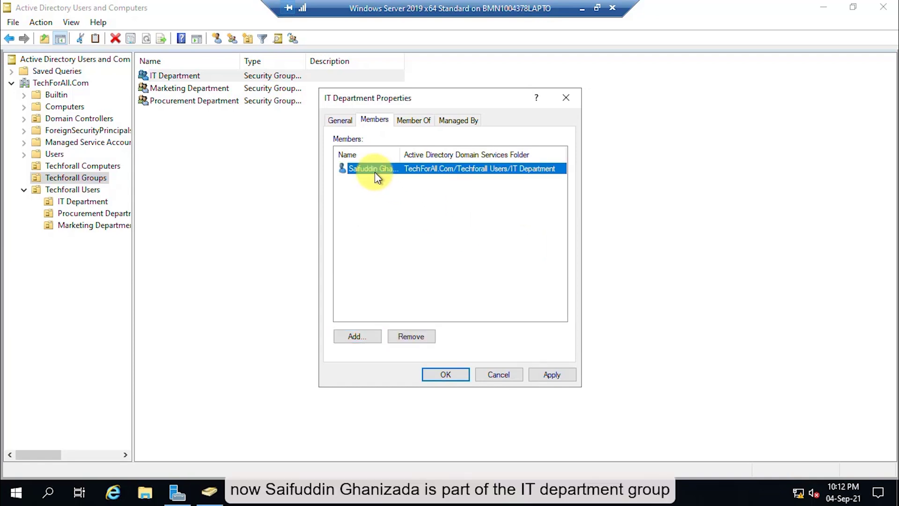
pyautogui.click(461, 374)
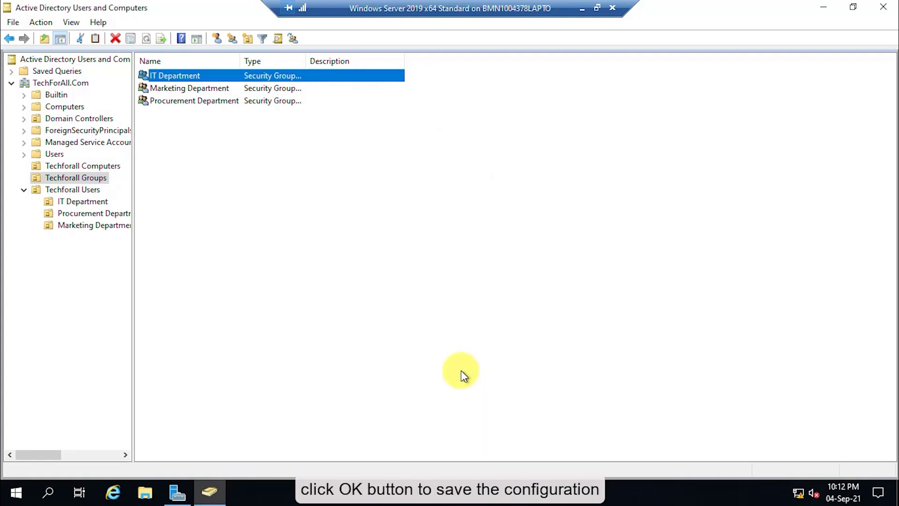
# Step: Join the second IT Department OU user to the IT Department group via its Member Of list
pyautogui.click(85, 202)
pyautogui.click(173, 88)
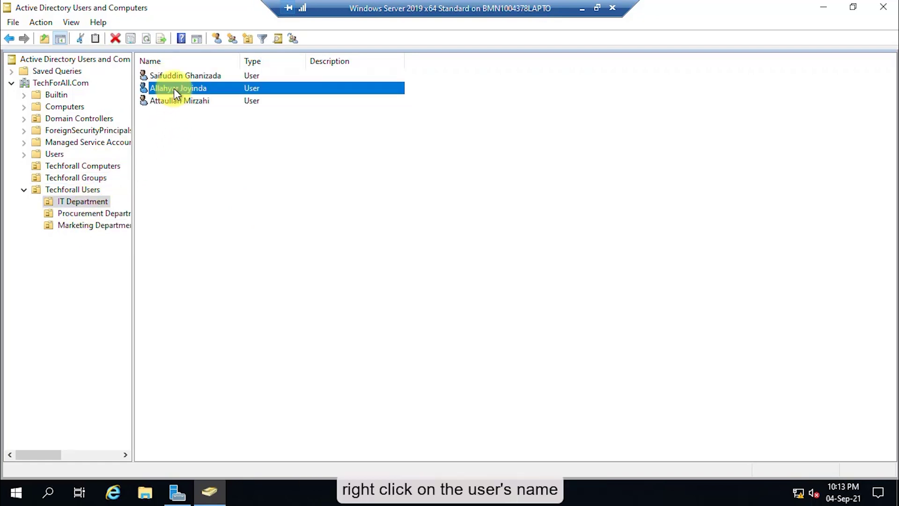
pyautogui.rightClick(174, 88)
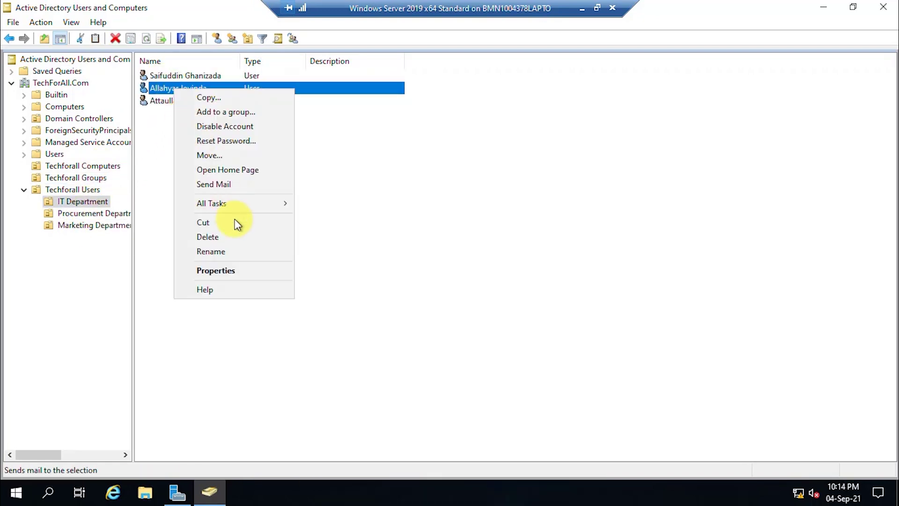
pyautogui.click(241, 272)
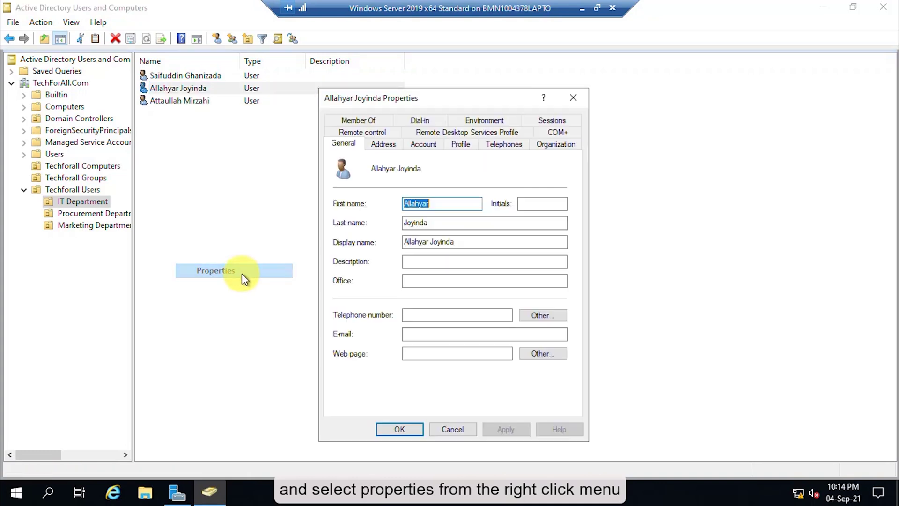
pyautogui.click(379, 121)
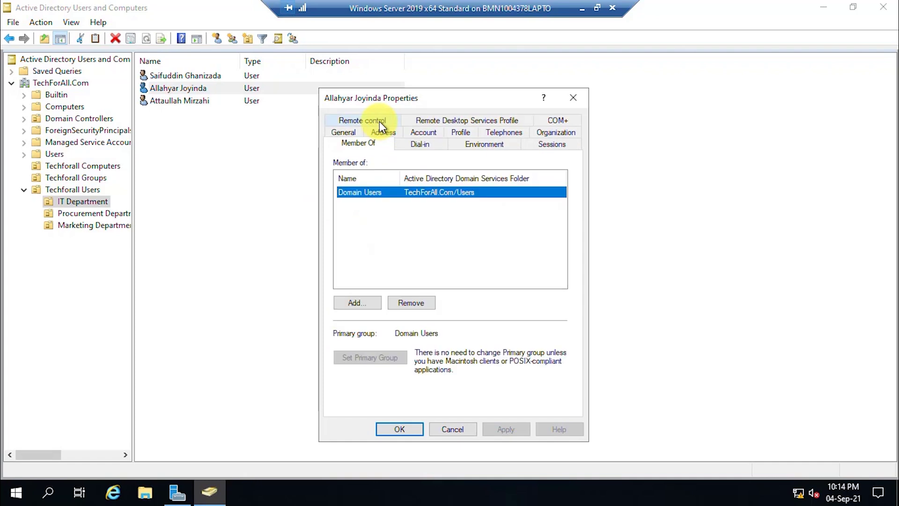
pyautogui.click(373, 302)
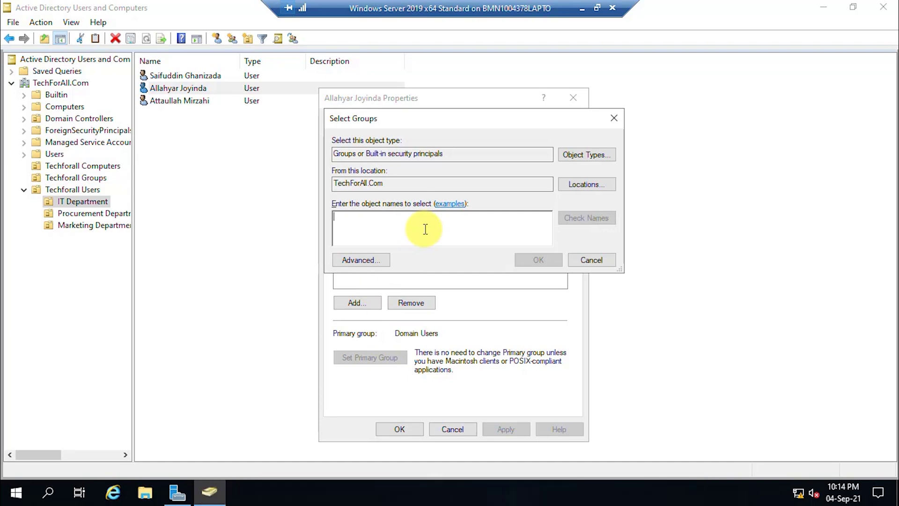
pyautogui.write('IT Department')
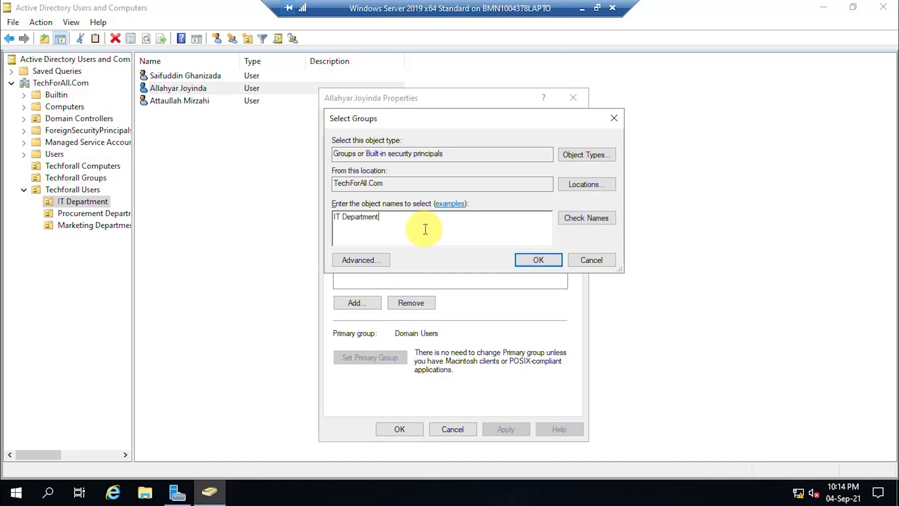
pyautogui.click(592, 220)
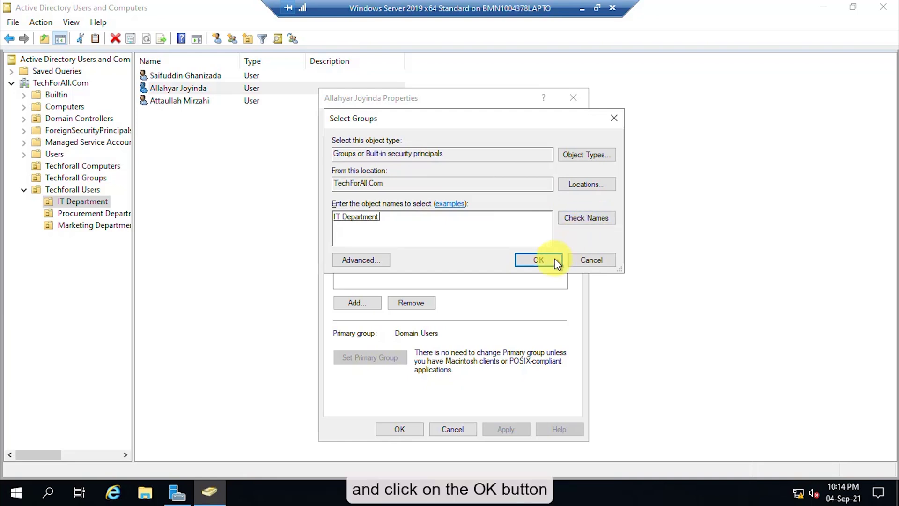
pyautogui.click(539, 260)
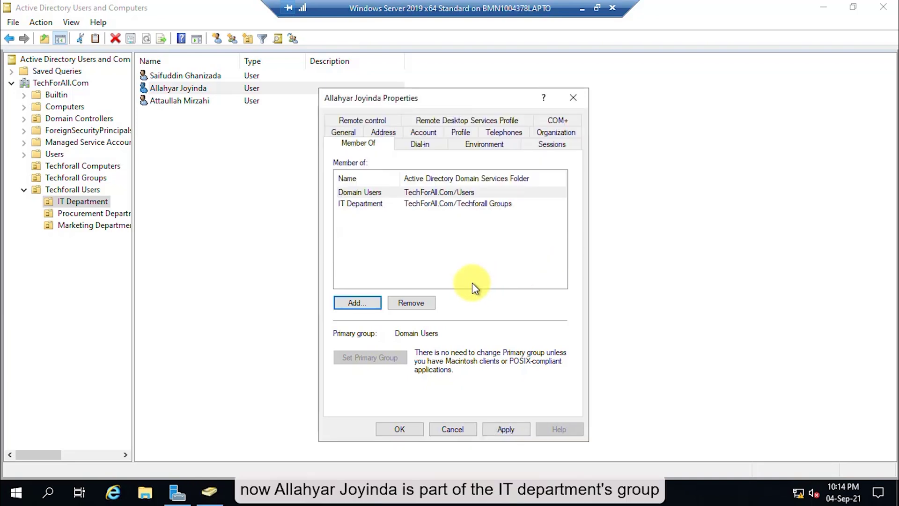
pyautogui.click(369, 206)
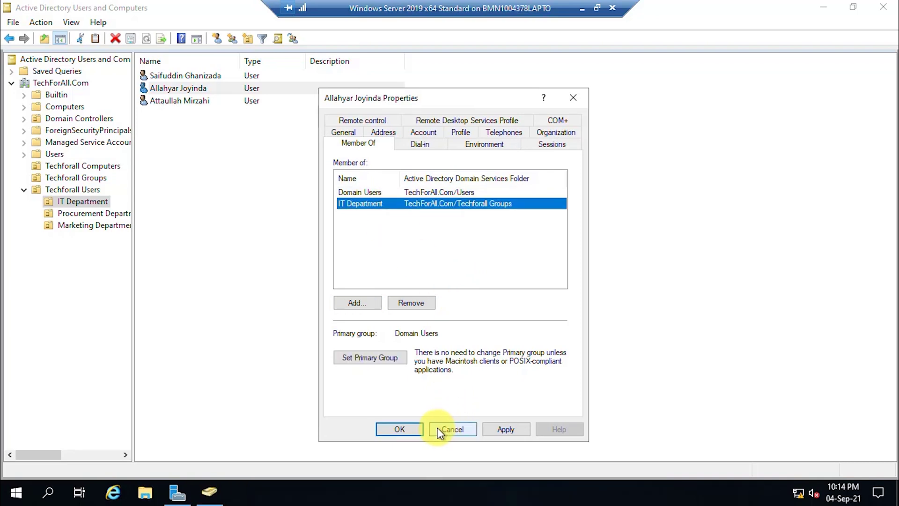
pyautogui.click(411, 429)
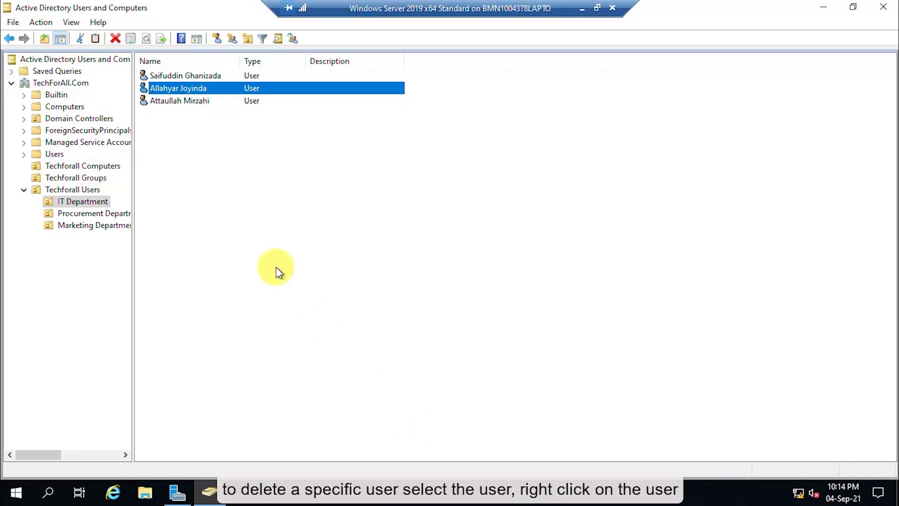
# Step: Delete the third user from the IT Department OU
pyautogui.click(202, 100)
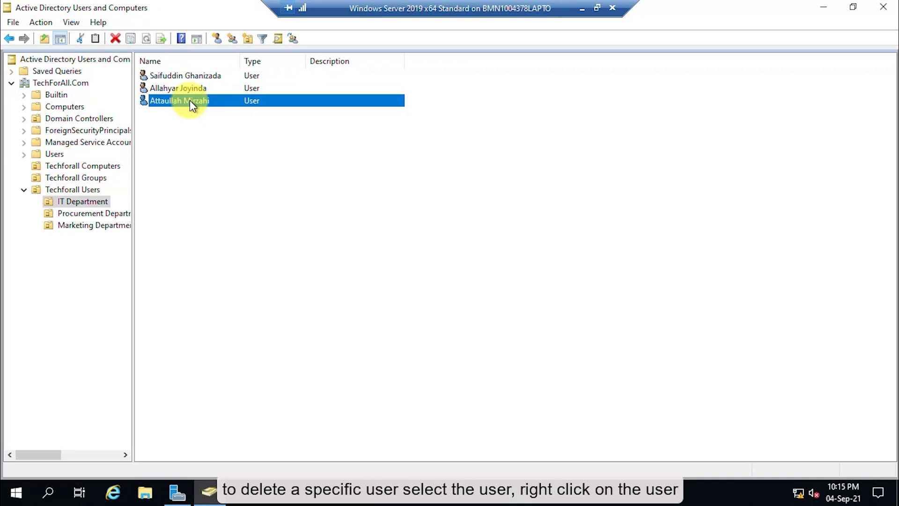
pyautogui.rightClick(194, 99)
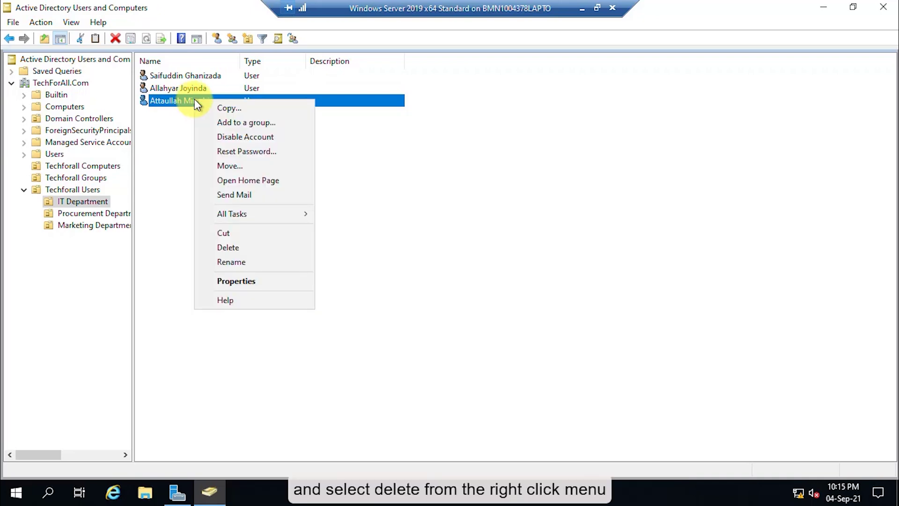
pyautogui.click(266, 247)
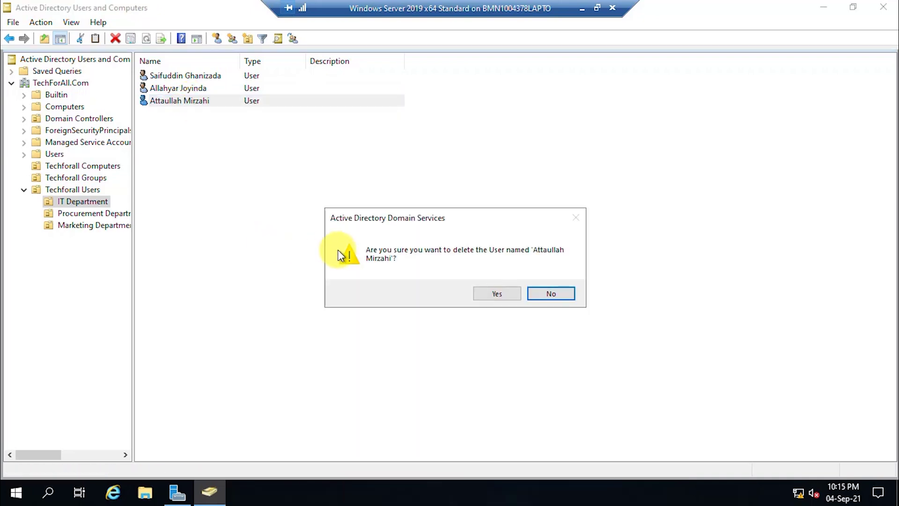
pyautogui.click(497, 294)
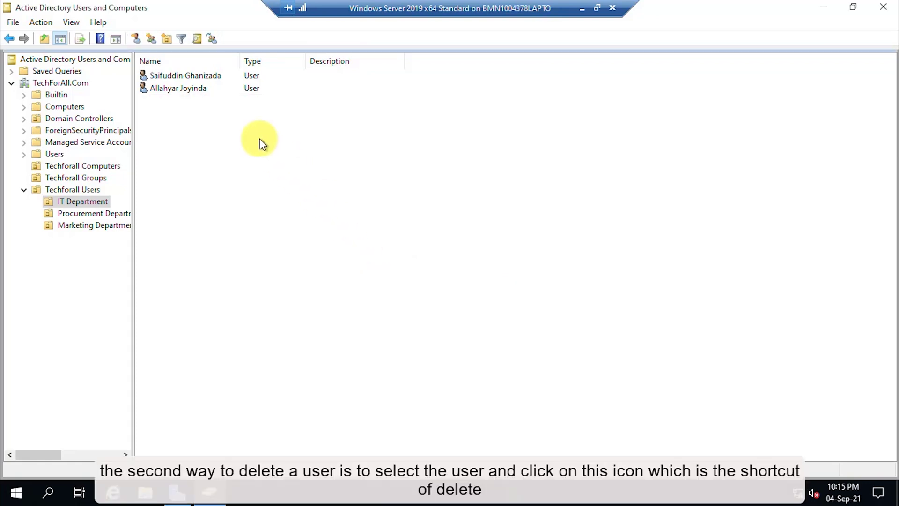
# Step: Delete the second user in the Procurement Department OU
pyautogui.click(109, 215)
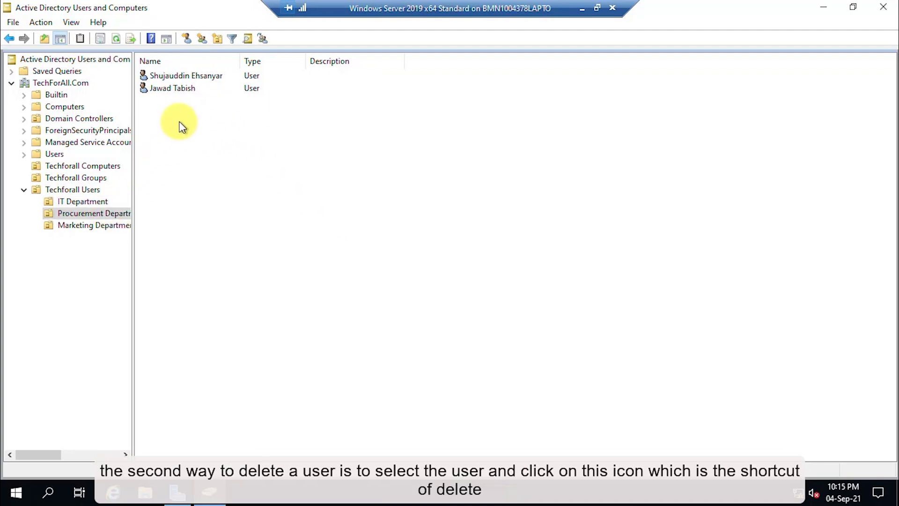
pyautogui.click(173, 88)
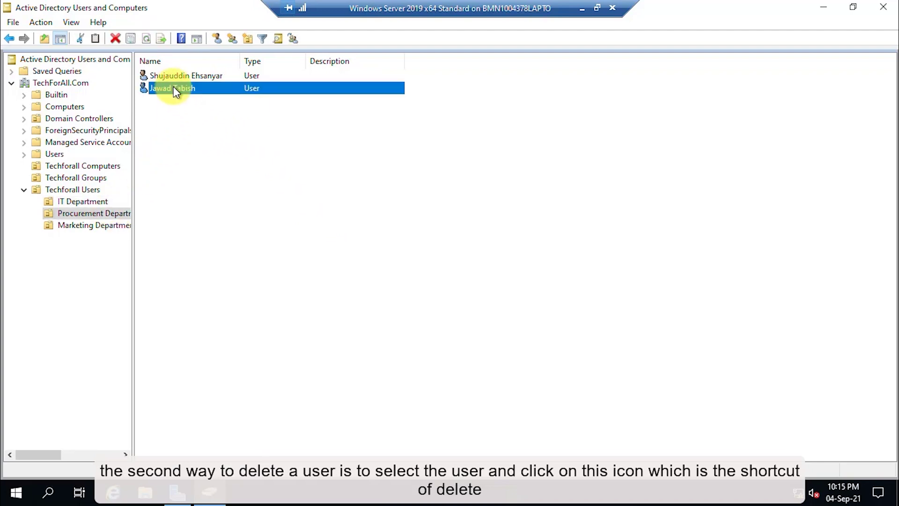
pyautogui.click(117, 41)
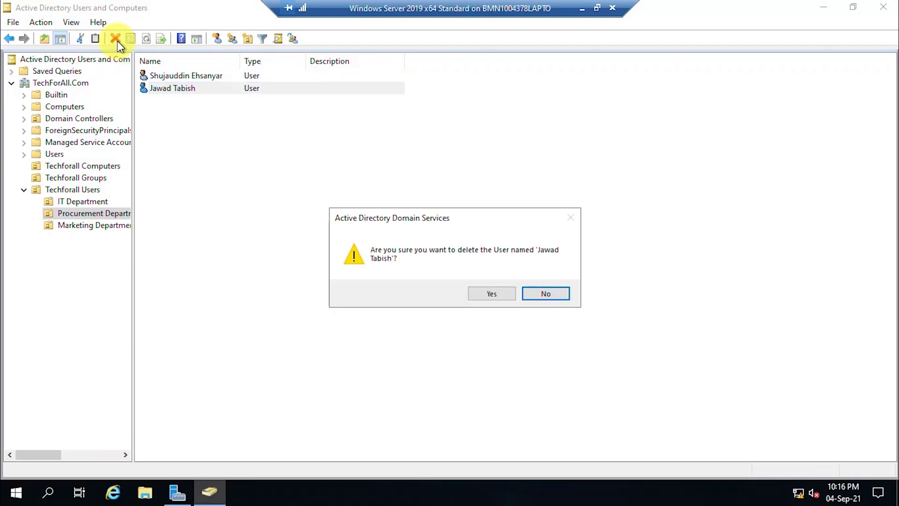
pyautogui.click(503, 292)
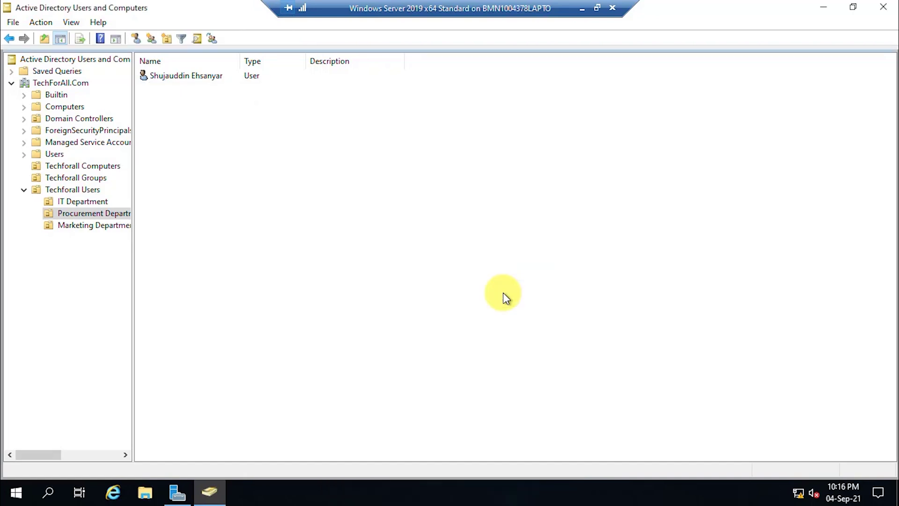
# Step: Start deleting the second Marketing Department user, then cancel to keep it
pyautogui.click(106, 225)
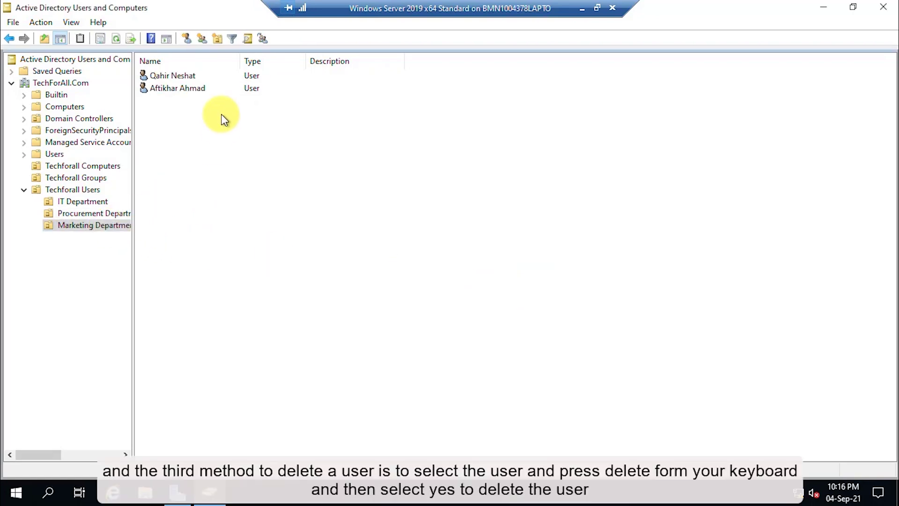
pyautogui.click(187, 88)
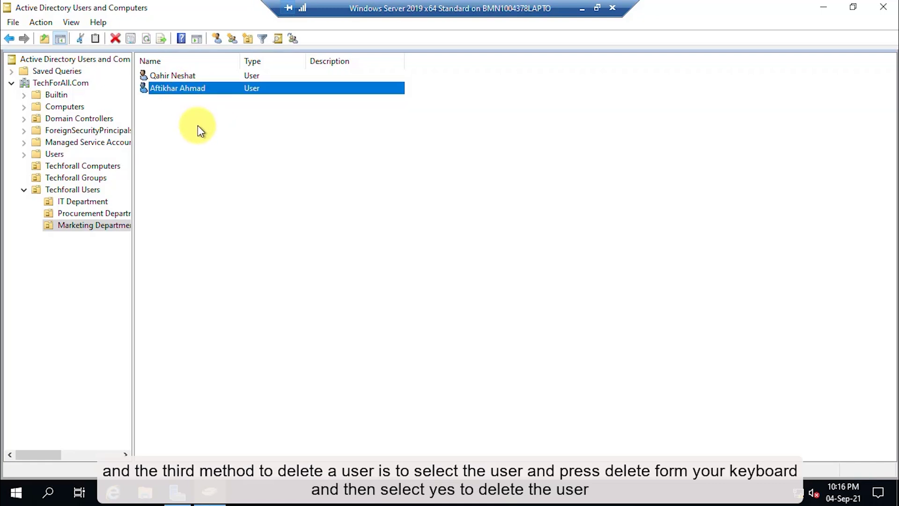
pyautogui.press('Delete')
pyautogui.press('Left')
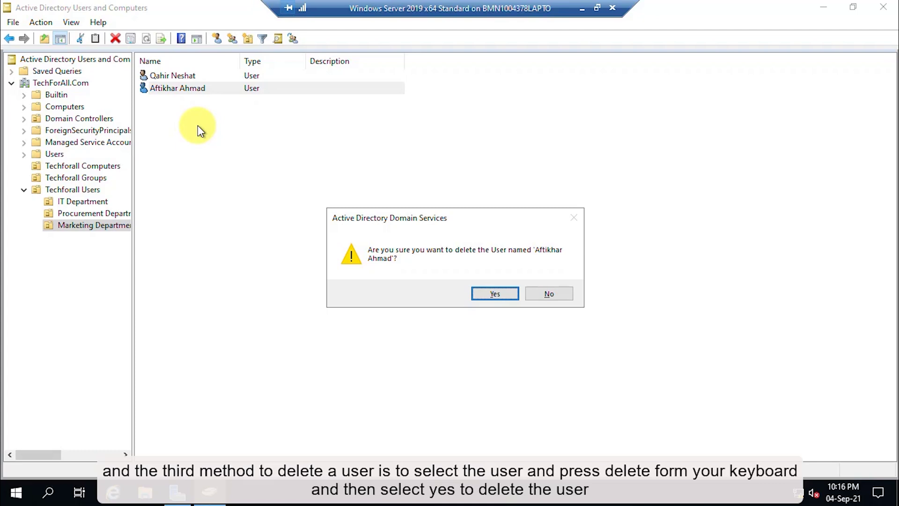
pyautogui.click(550, 294)
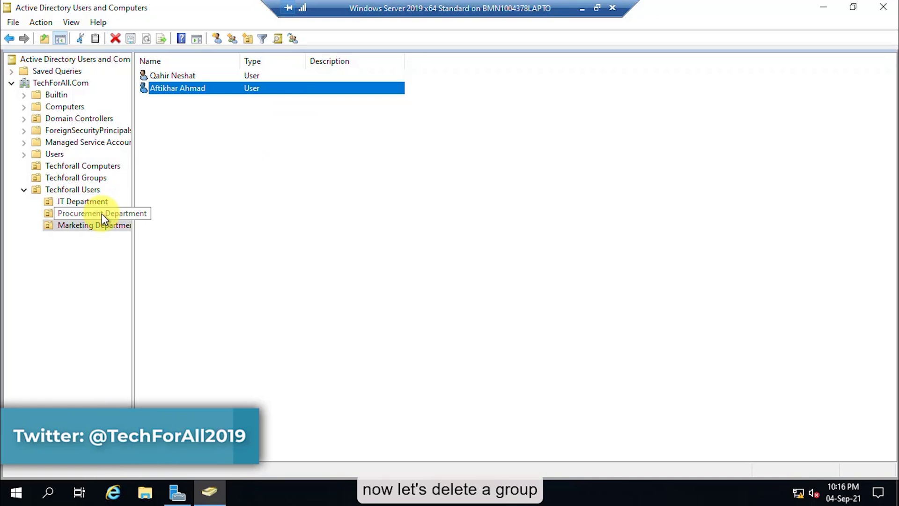
# Step: Delete the Marketing Department group, leaving the IT and Procurement Department groups
pyautogui.click(78, 178)
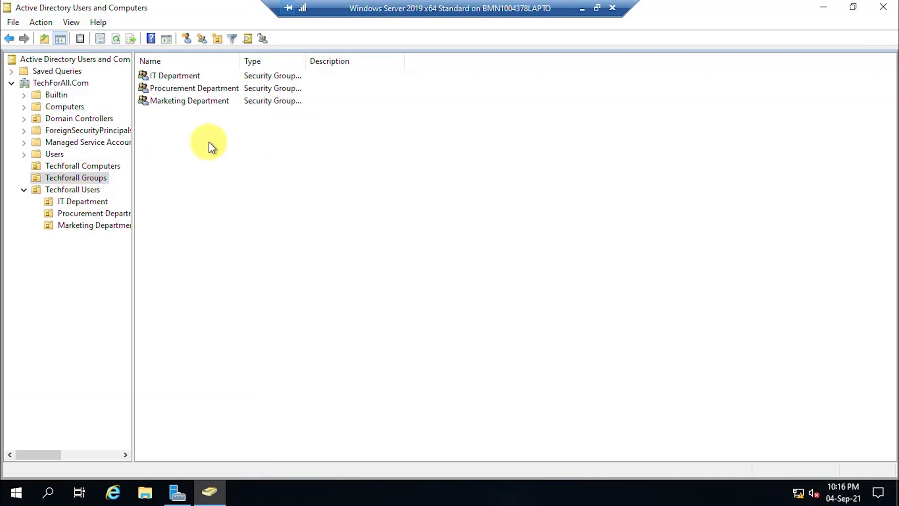
pyautogui.click(192, 104)
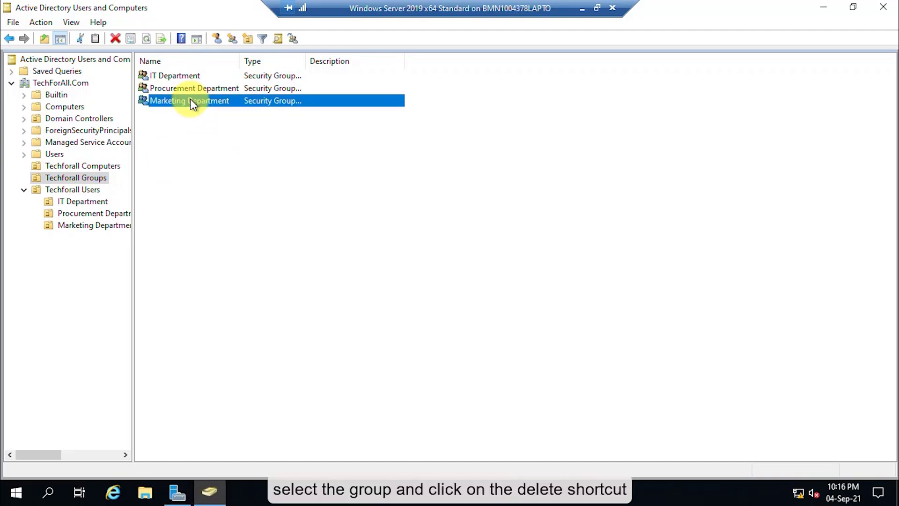
pyautogui.click(114, 38)
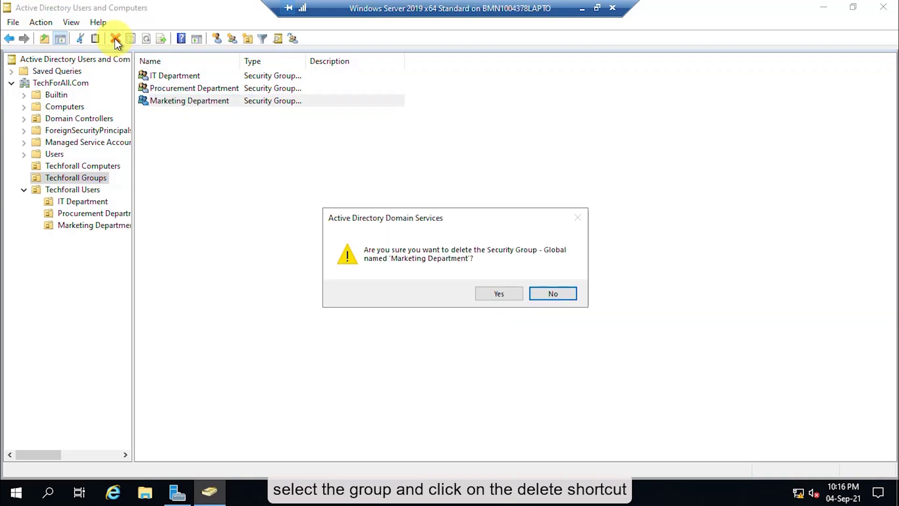
pyautogui.click(499, 294)
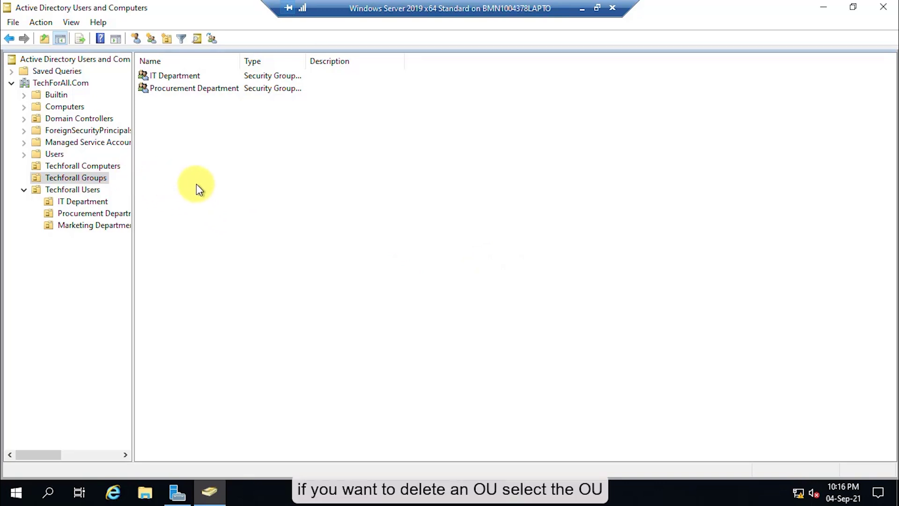
# Step: Attempt to delete the Marketing Department OU and dismiss the insufficient-privileges error
pyautogui.click(114, 225)
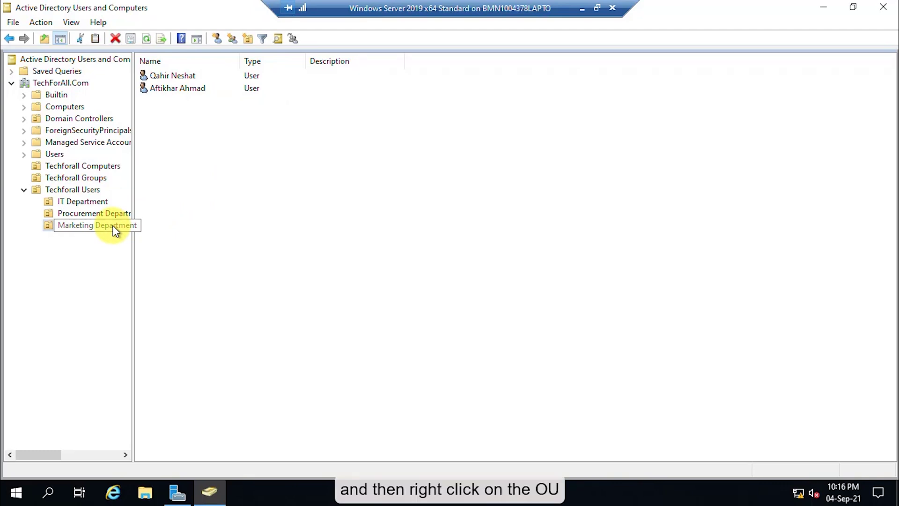
pyautogui.rightClick(115, 228)
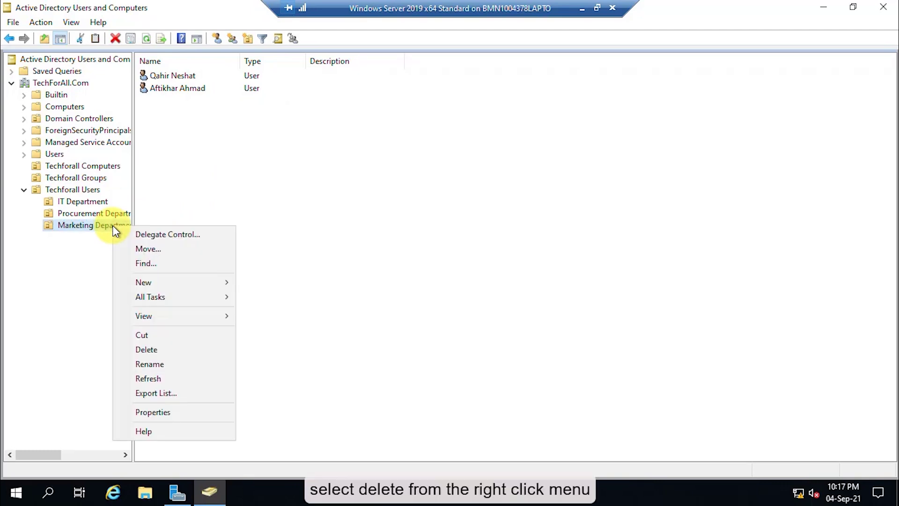
pyautogui.click(187, 349)
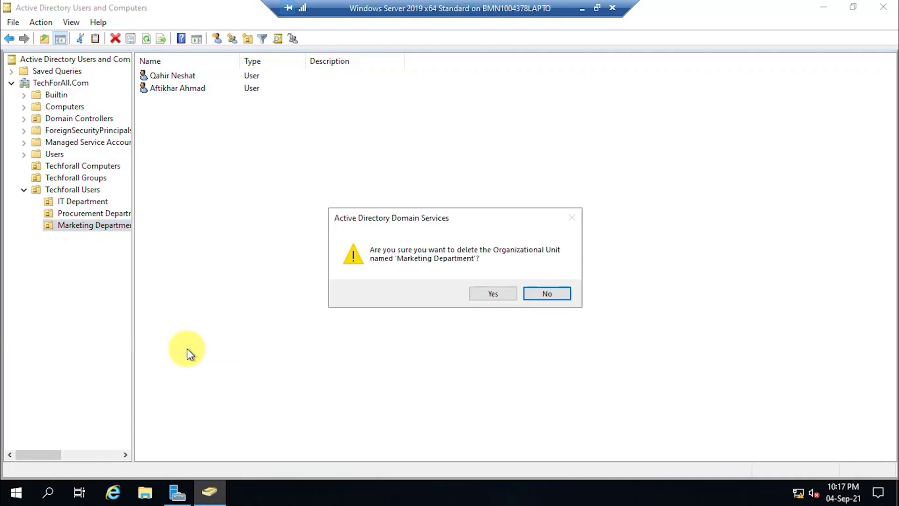
pyautogui.click(498, 295)
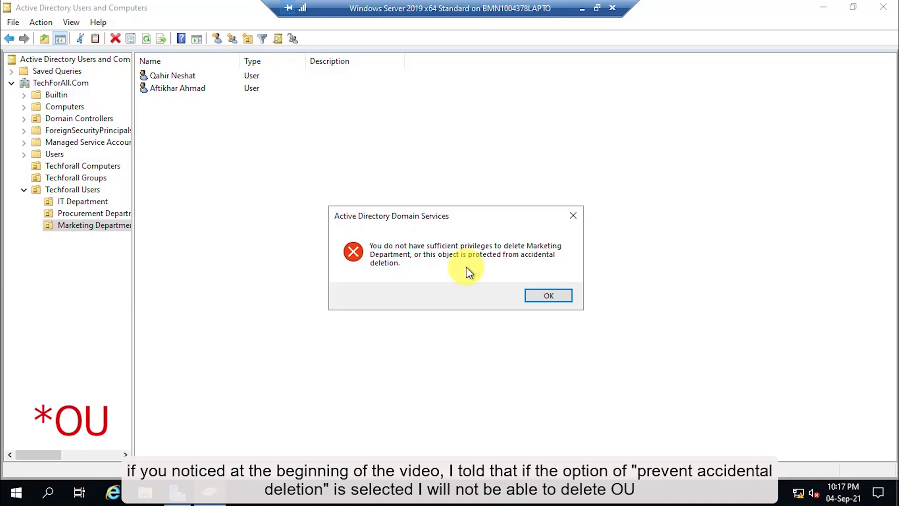
pyautogui.click(531, 296)
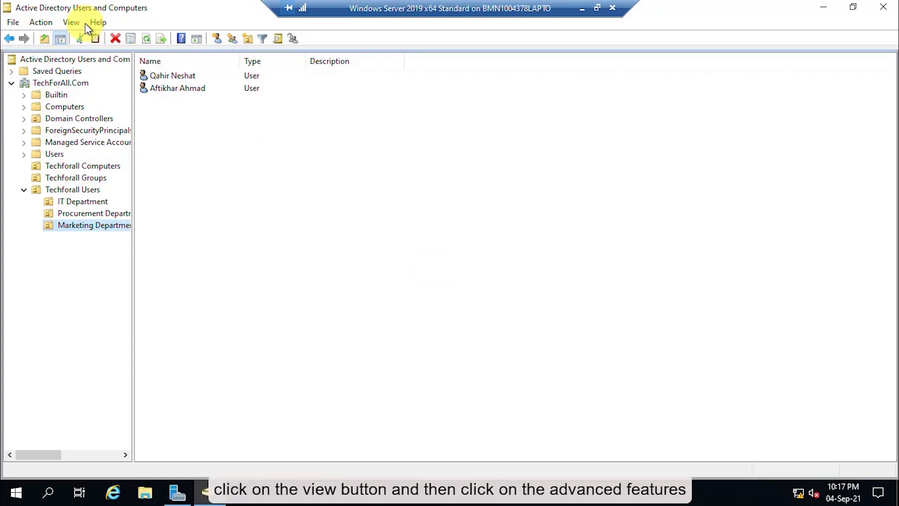
# Step: Turn on Advanced Features and expand Techforall Users to the Procurement Department OU
pyautogui.click(70, 22)
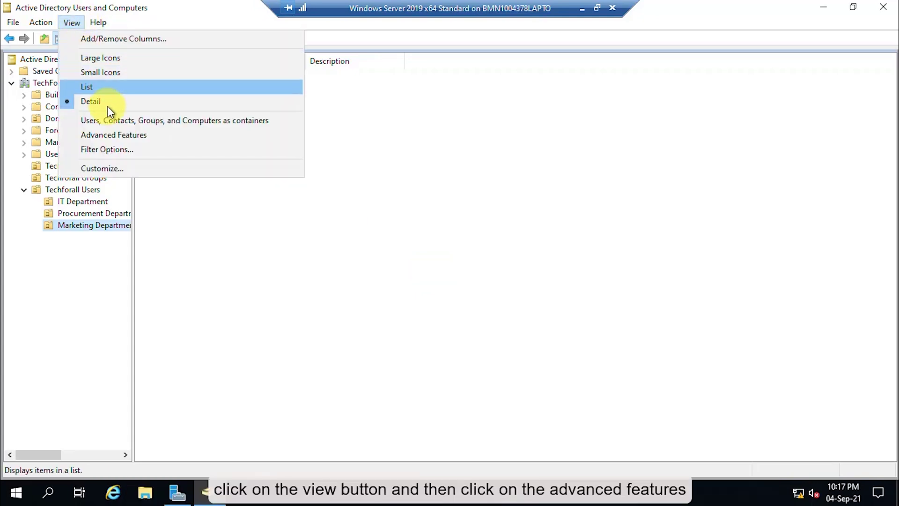
pyautogui.click(117, 136)
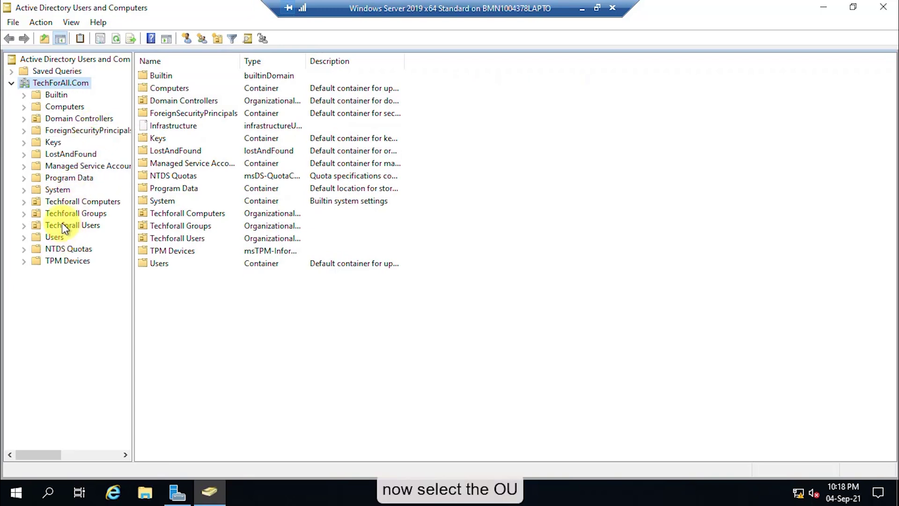
pyautogui.click(24, 225)
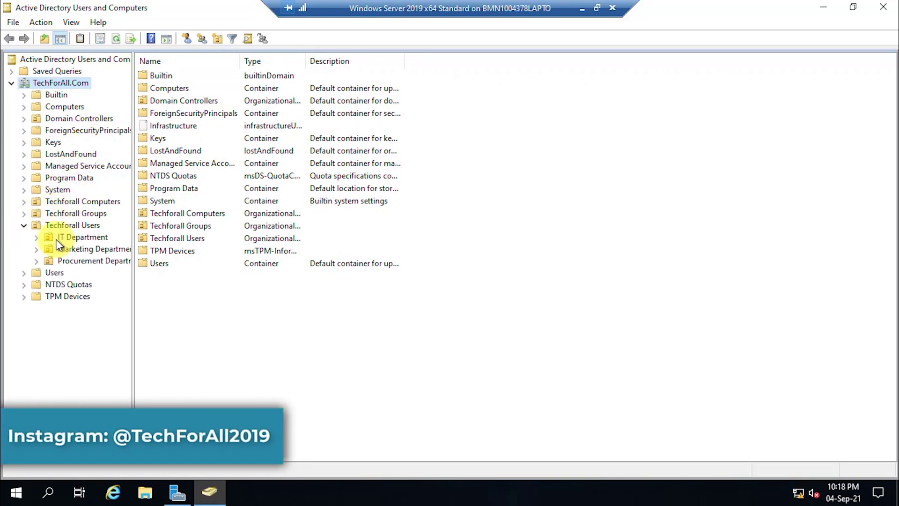
pyautogui.click(74, 264)
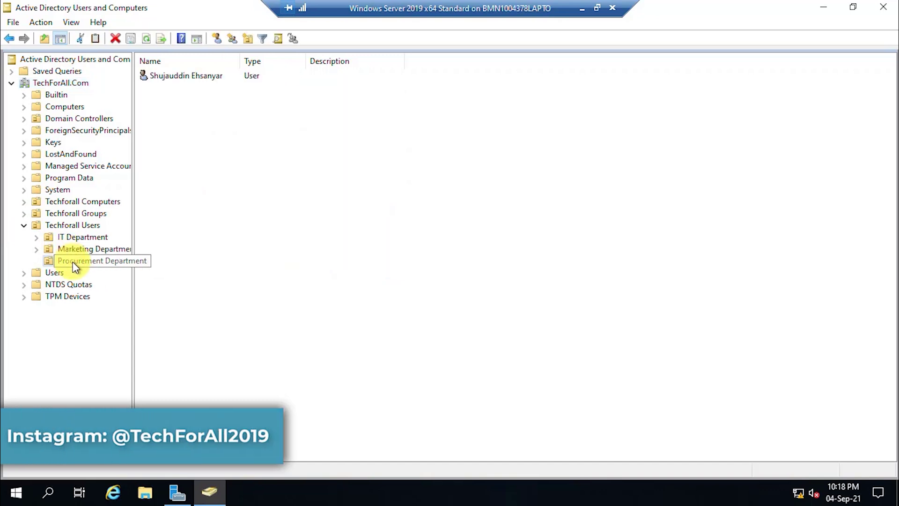
# Step: Uncheck 'Protect object from accidental deletion' on the Procurement Department OU and apply
pyautogui.rightClick(73, 263)
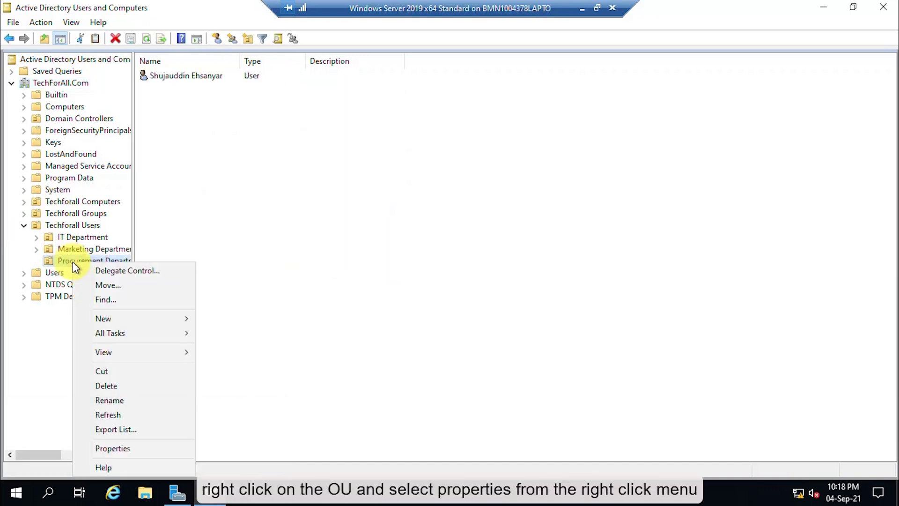
pyautogui.click(148, 447)
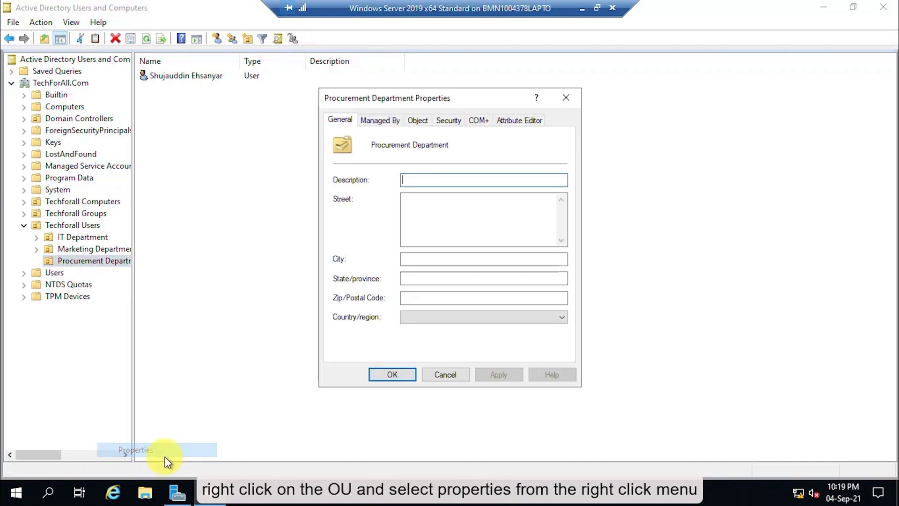
pyautogui.click(418, 120)
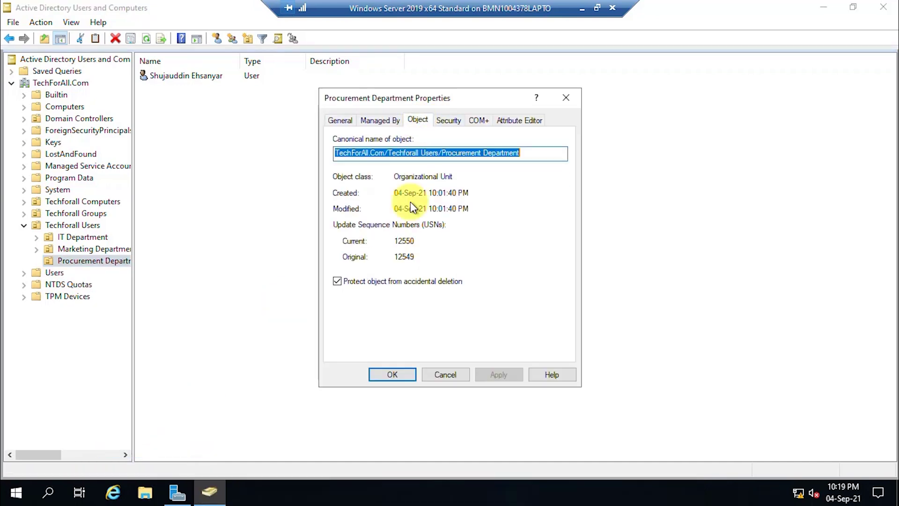
pyautogui.click(379, 281)
pyautogui.click(504, 373)
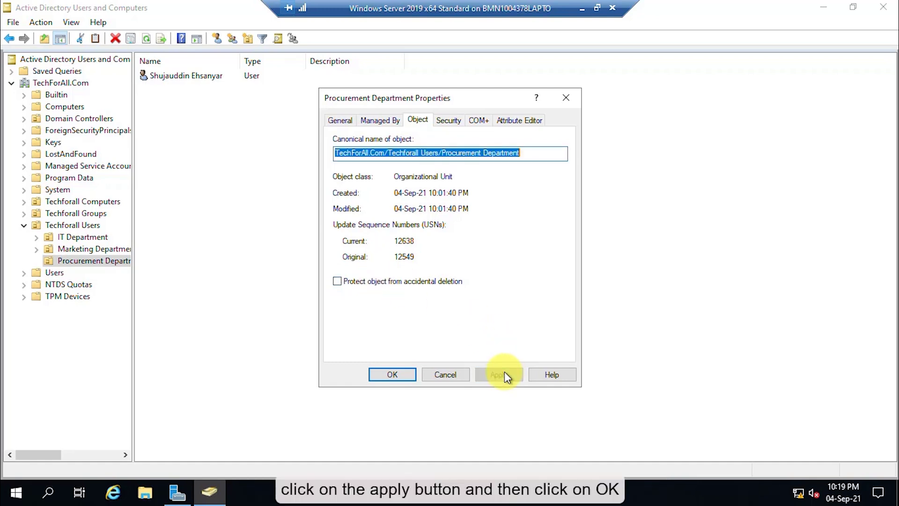
pyautogui.click(397, 376)
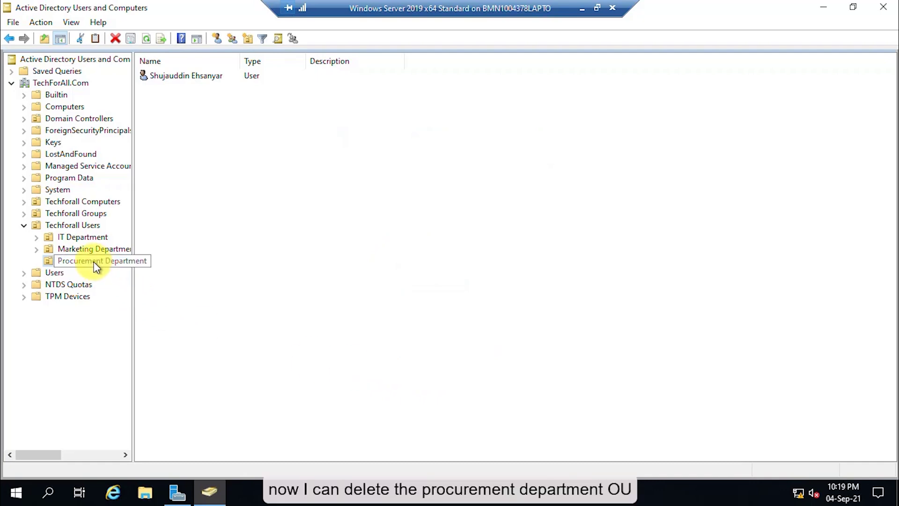
# Step: Delete the Procurement Department OU, confirming the subtree deletion of its contents
pyautogui.click(116, 39)
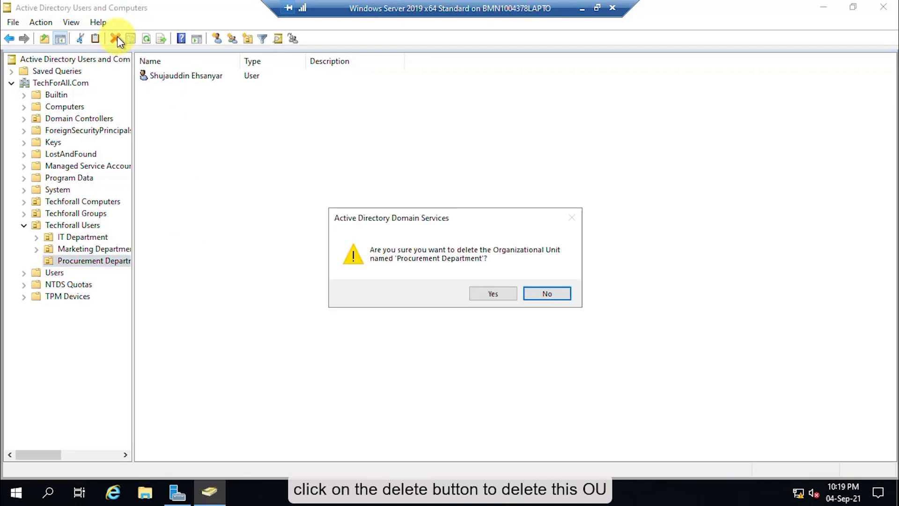
pyautogui.click(492, 295)
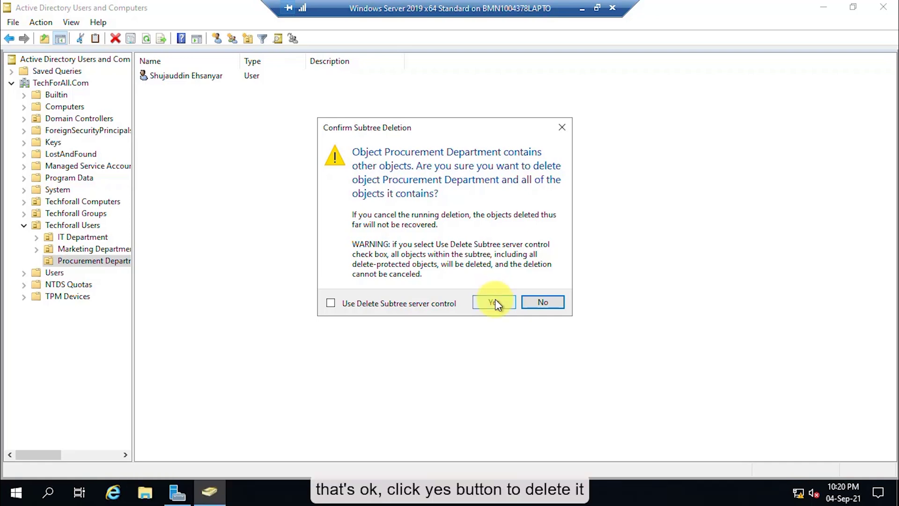
pyautogui.click(494, 301)
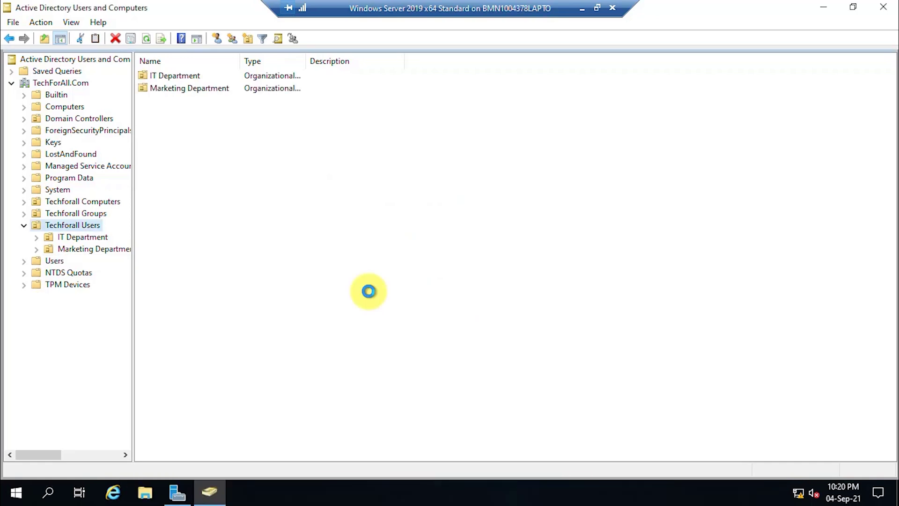